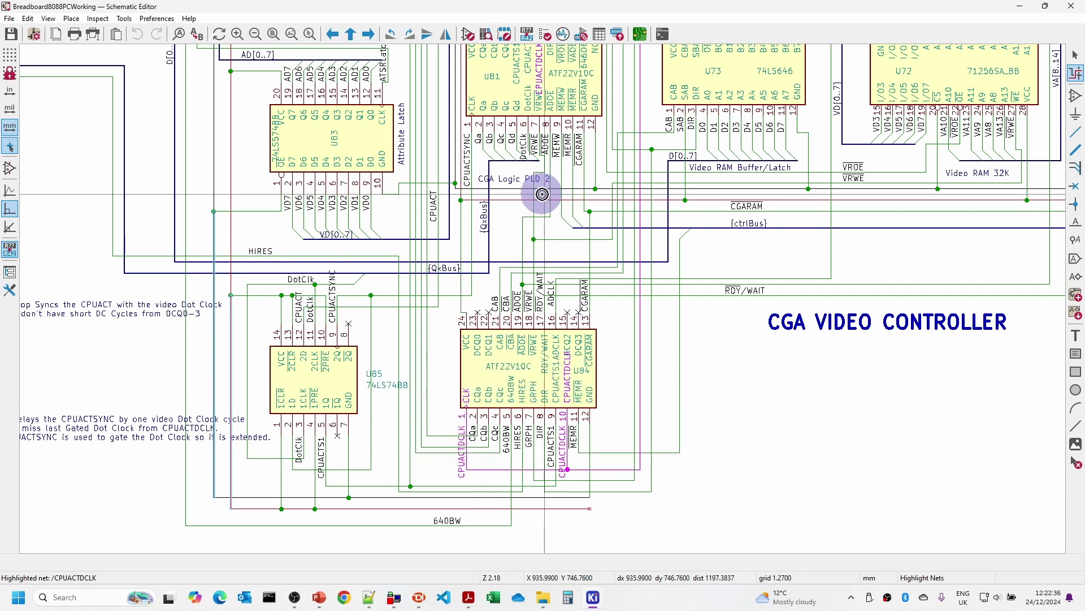
- Scroll and pan the schematic to show the U84 logic chip area and the lower sheet
{"action": "scroll", "coordinate": [554, 215], "scroll_direction": "up", "scroll_amount": 3}
{"action": "scroll", "coordinate": [557, 127], "scroll_direction": "up", "scroll_amount": 1}
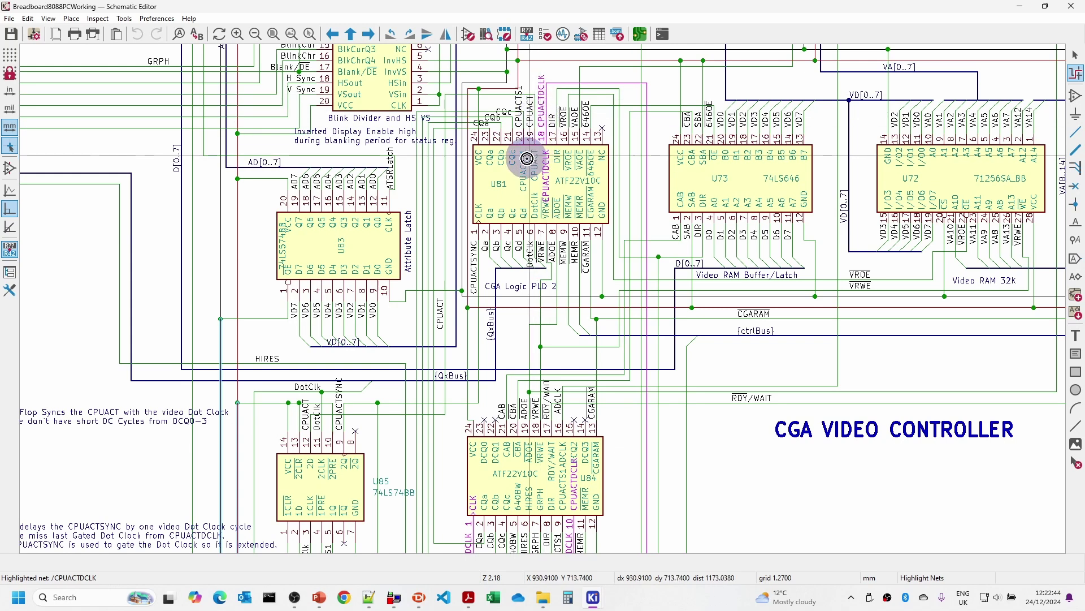
{"action": "scroll", "coordinate": [523, 195], "scroll_direction": "up", "scroll_amount": 1}
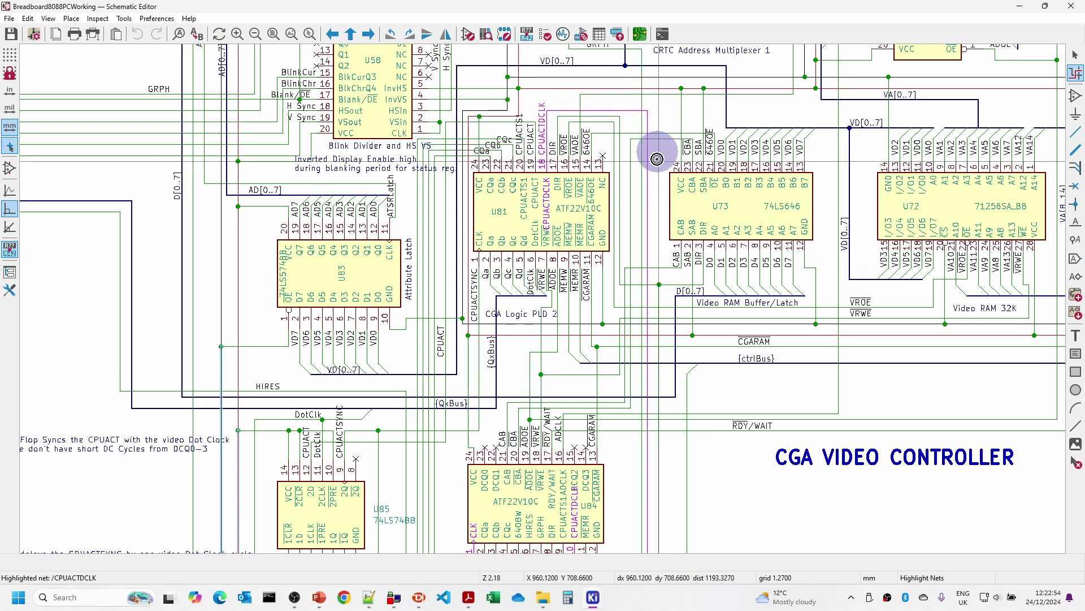
{"action": "left_click_drag", "start_coordinate": [649, 312], "coordinate": [661, 204]}
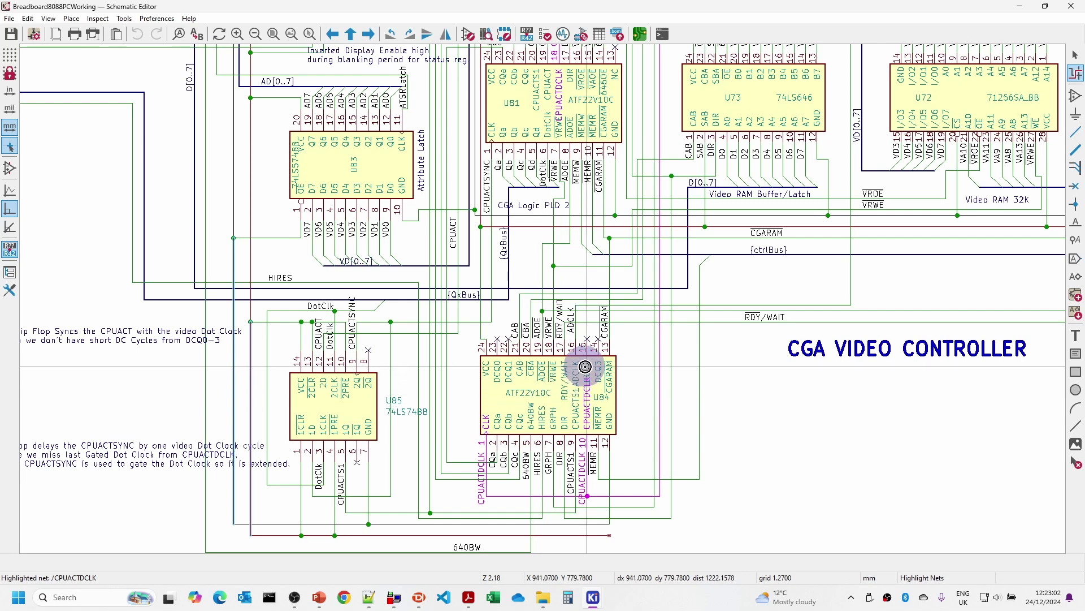
{"action": "left_click_drag", "start_coordinate": [530, 390], "coordinate": [498, 277]}
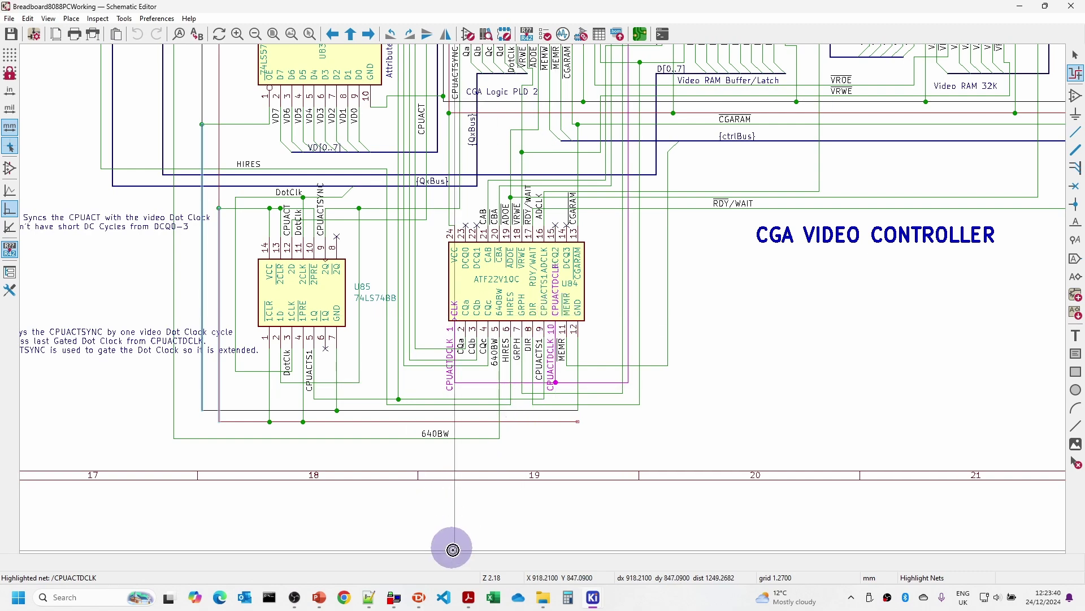
- Highlight CPUACTDCLK and CADCLK in CGA_Logic3V14.pld and scroll through their equations
{"action": "left_click", "coordinate": [369, 598]}
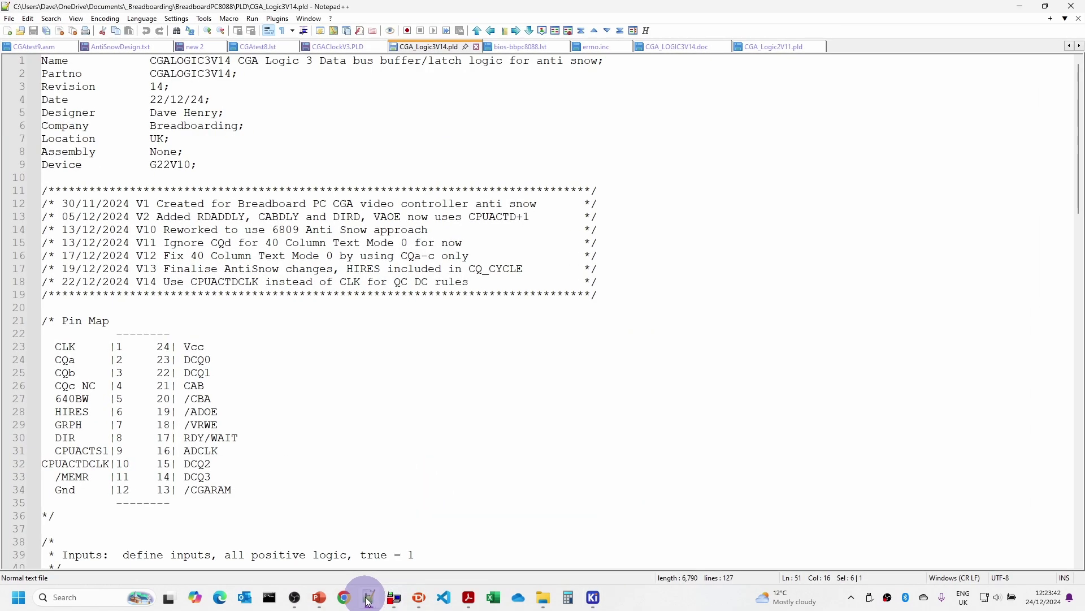
{"action": "double_click", "coordinate": [69, 465]}
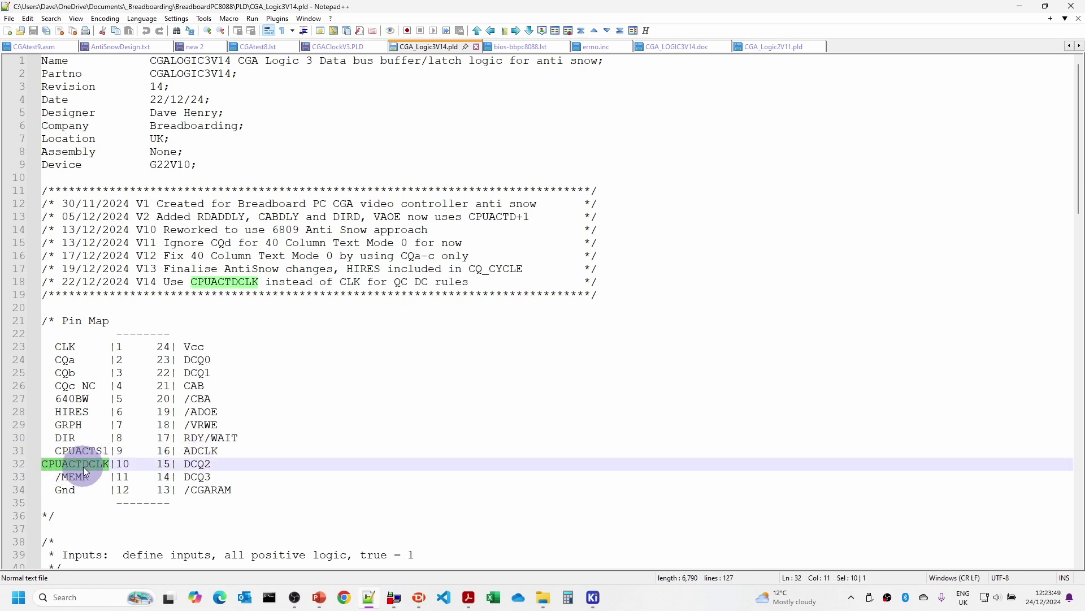
{"action": "scroll", "coordinate": [94, 462], "scroll_direction": "down", "scroll_amount": 13}
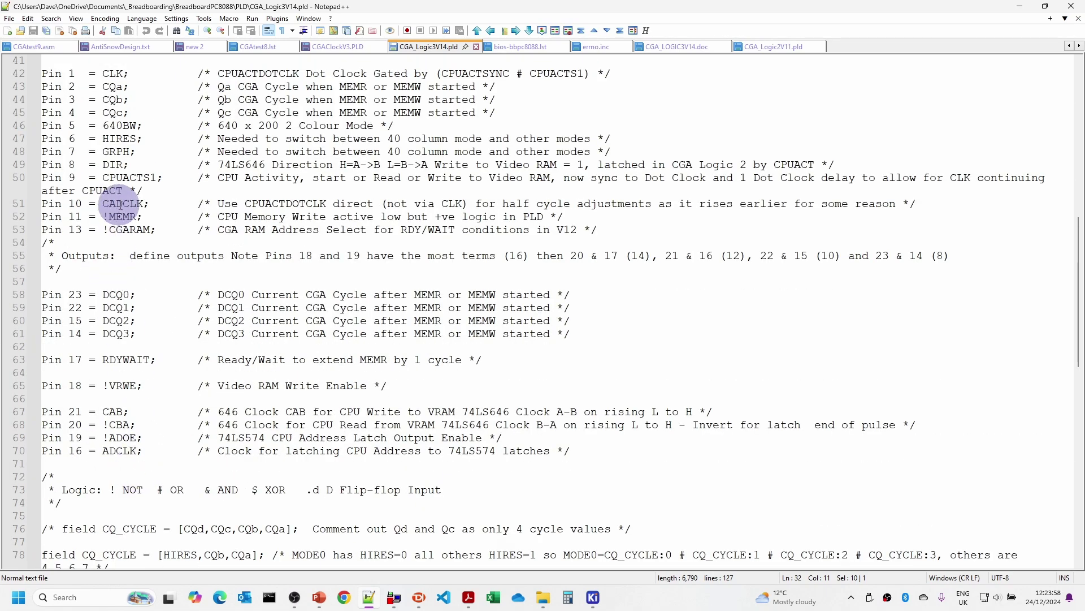
{"action": "double_click", "coordinate": [120, 205]}
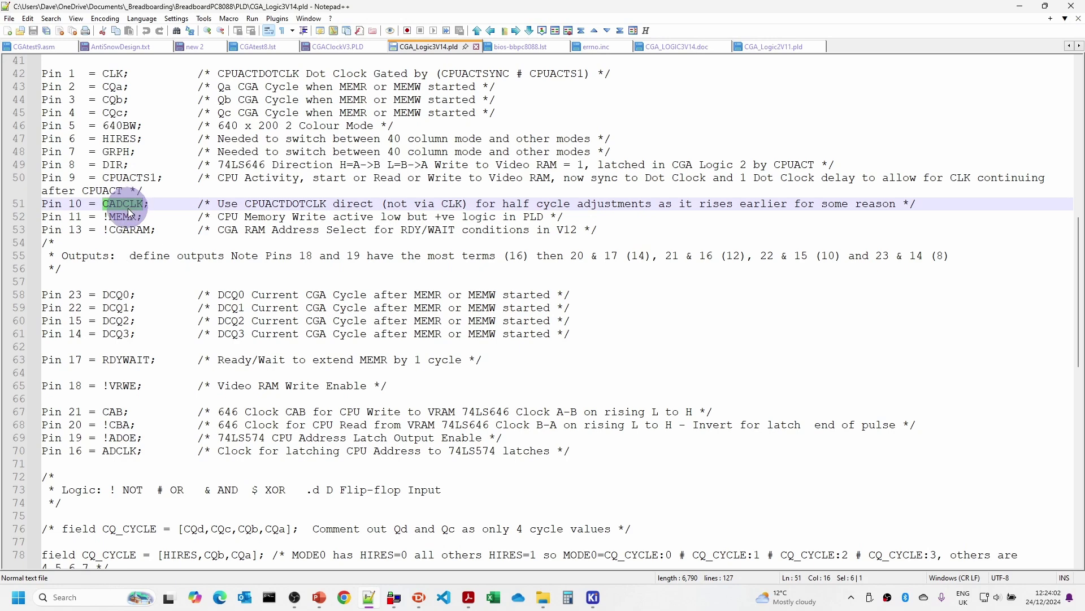
{"action": "scroll", "coordinate": [129, 214], "scroll_direction": "down", "scroll_amount": 6}
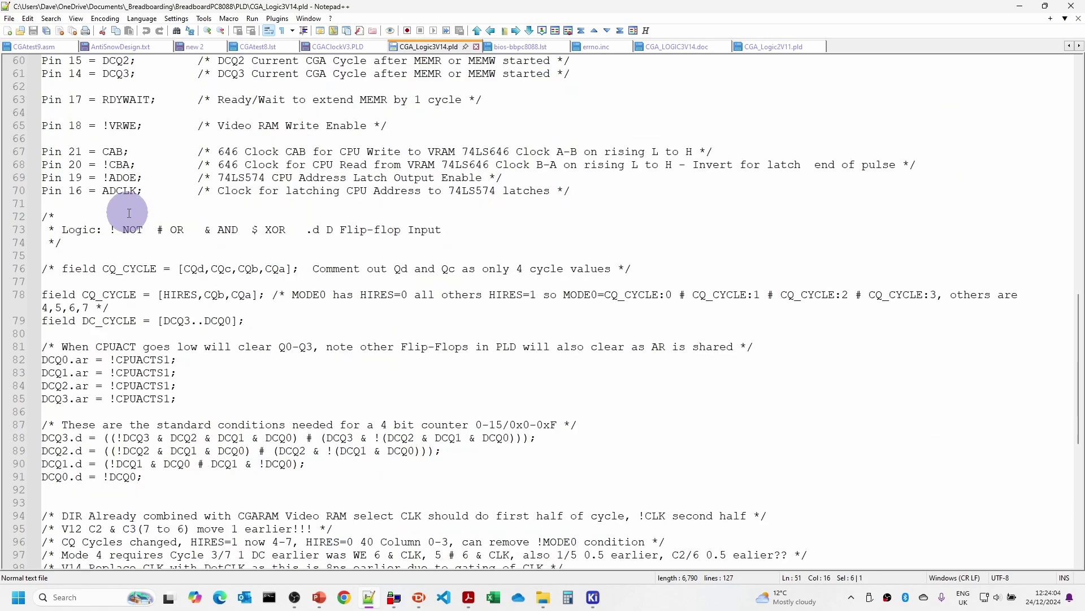
{"action": "scroll", "coordinate": [129, 213], "scroll_direction": "down", "scroll_amount": 10}
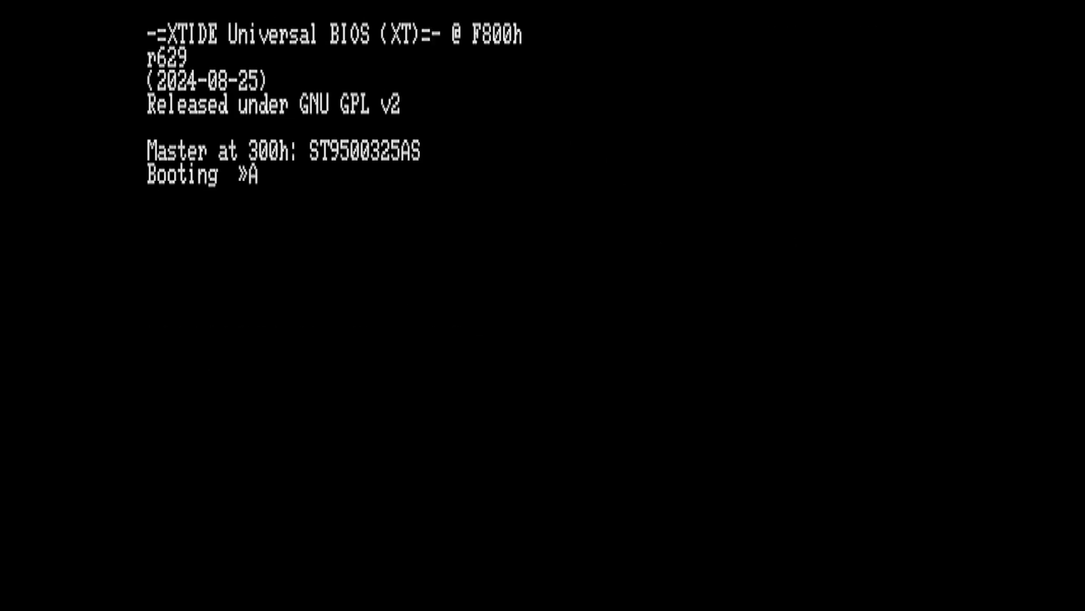
- Run 'cd tools', then 'cga_comp' to launch the CGA compatibility tester from C:\TOOLS
{"action": "type", "text": "cd"}
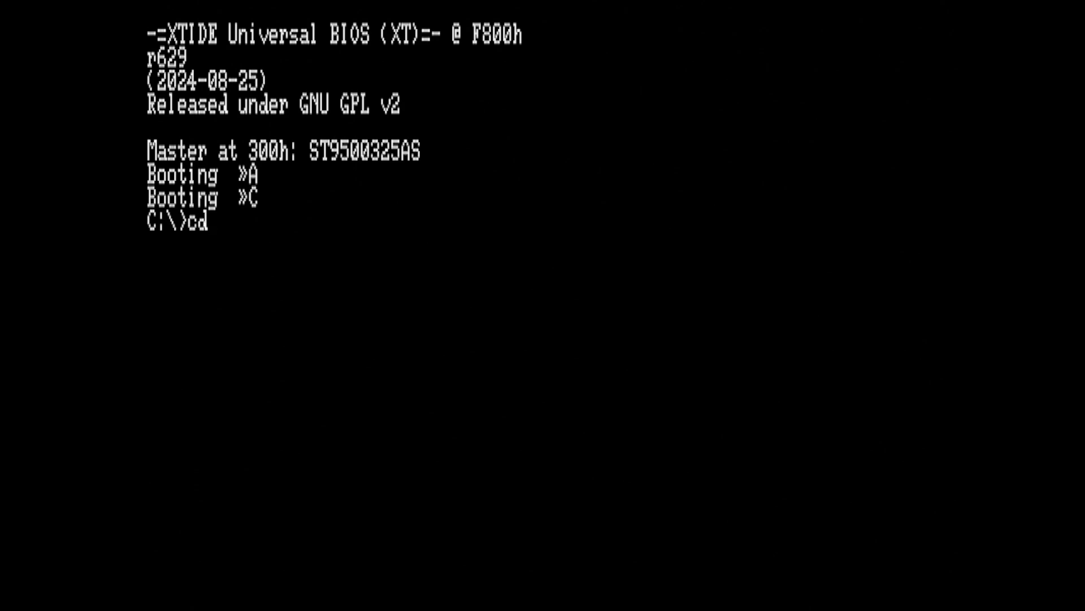
{"action": "type", "text": " tools"}
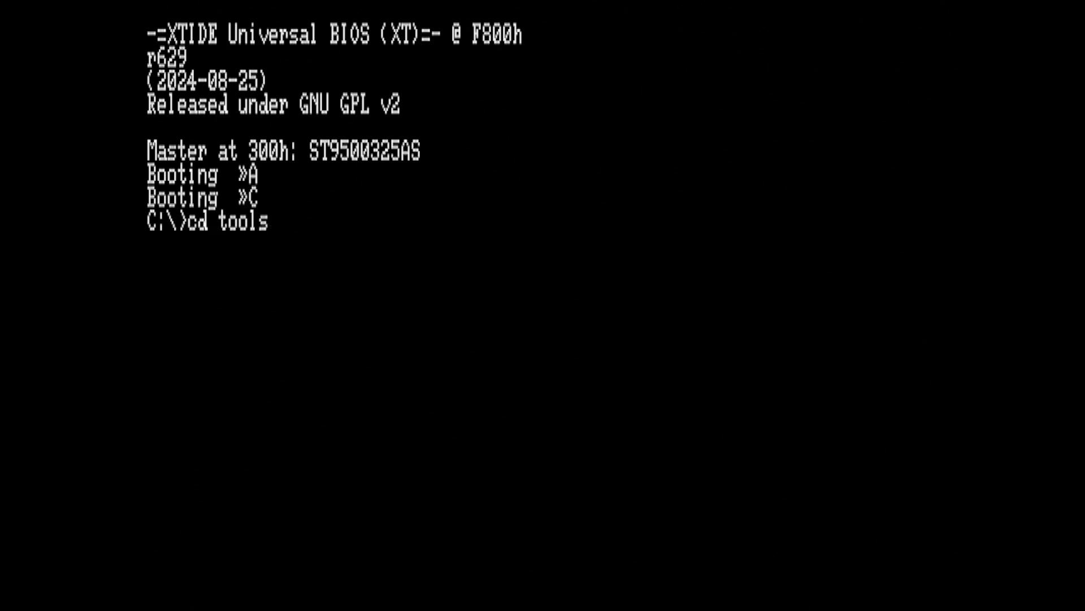
{"action": "key", "text": "Return"}
{"action": "type", "text": "cg"}
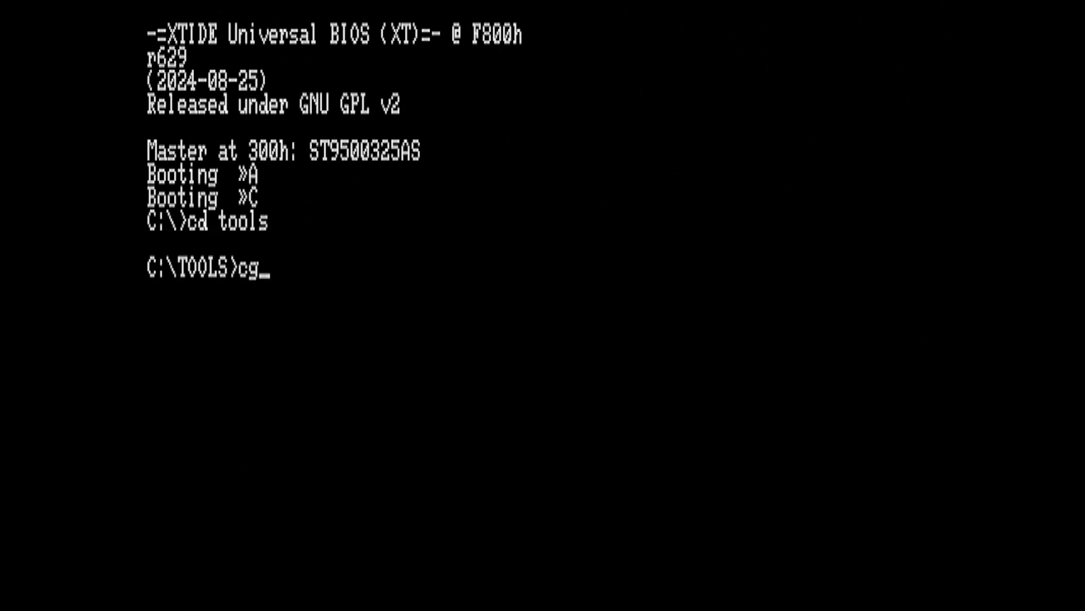
{"action": "type", "text": "a_comp"}
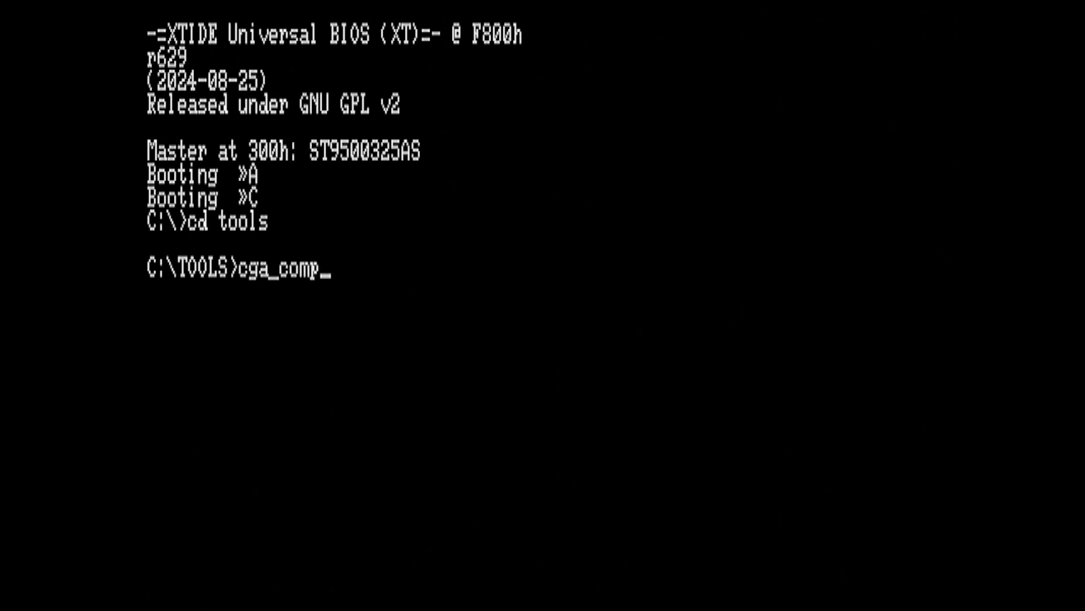
{"action": "key", "text": "Return"}
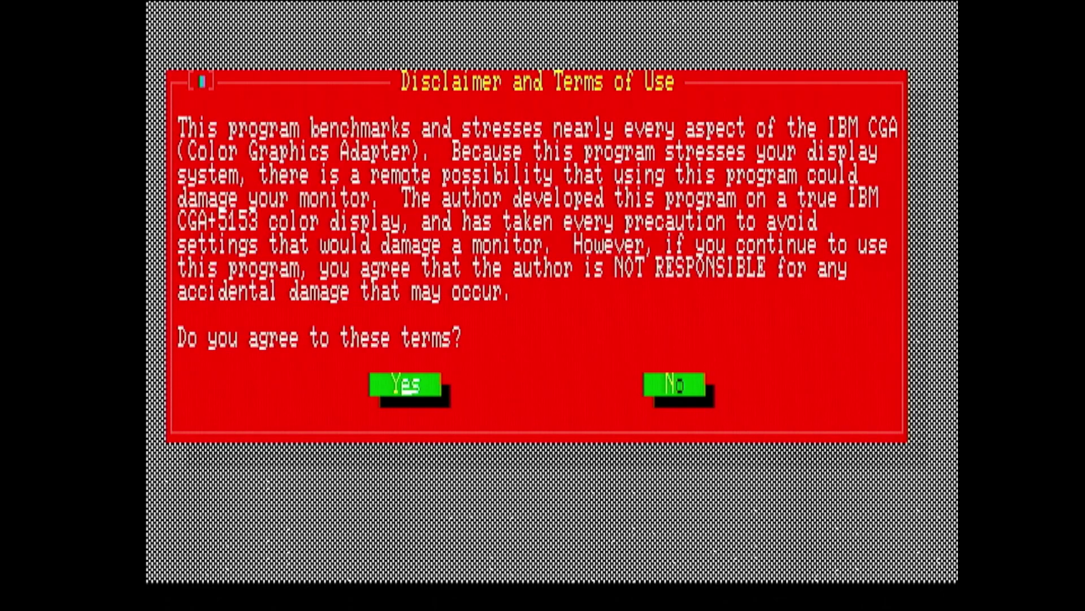
- Accept the disclaimer and go to CGA Compatibility > Textmode Manipulation > CGA Snow
{"action": "key", "text": "Return"}
{"action": "key", "text": "Down"}
{"action": "key", "text": "Return"}
{"action": "key", "text": "Down"}
{"action": "key", "text": "Return"}
{"action": "key", "text": "Down"}
{"action": "key", "text": "Down"}
{"action": "key", "text": "Down"}
{"action": "key", "text": "Return"}
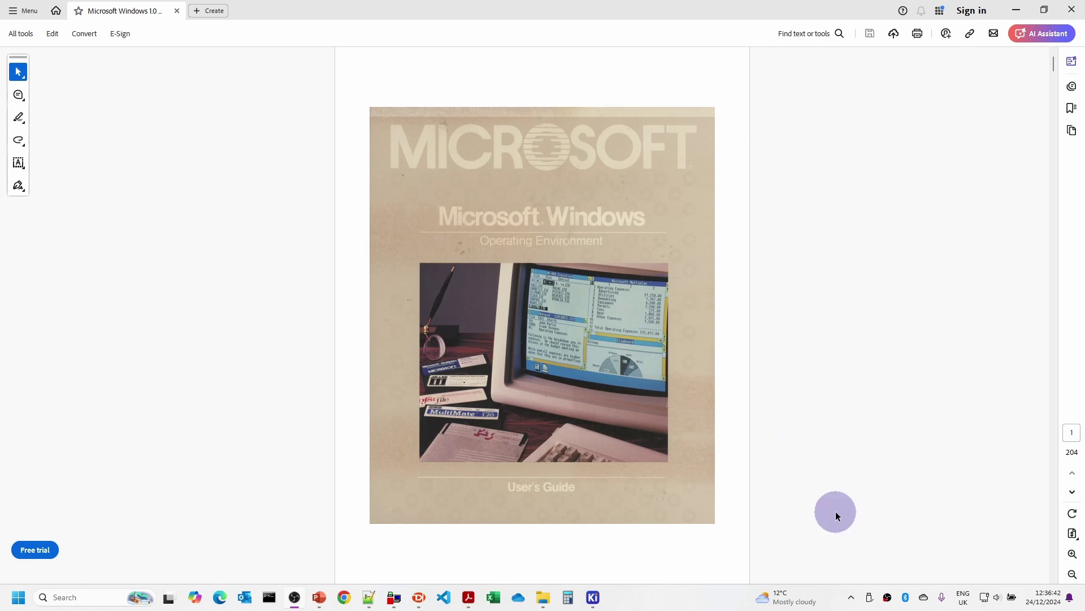
- Jump to page 16 of 204, the 'What You Need' requirements page
{"action": "left_click", "coordinate": [1070, 433]}
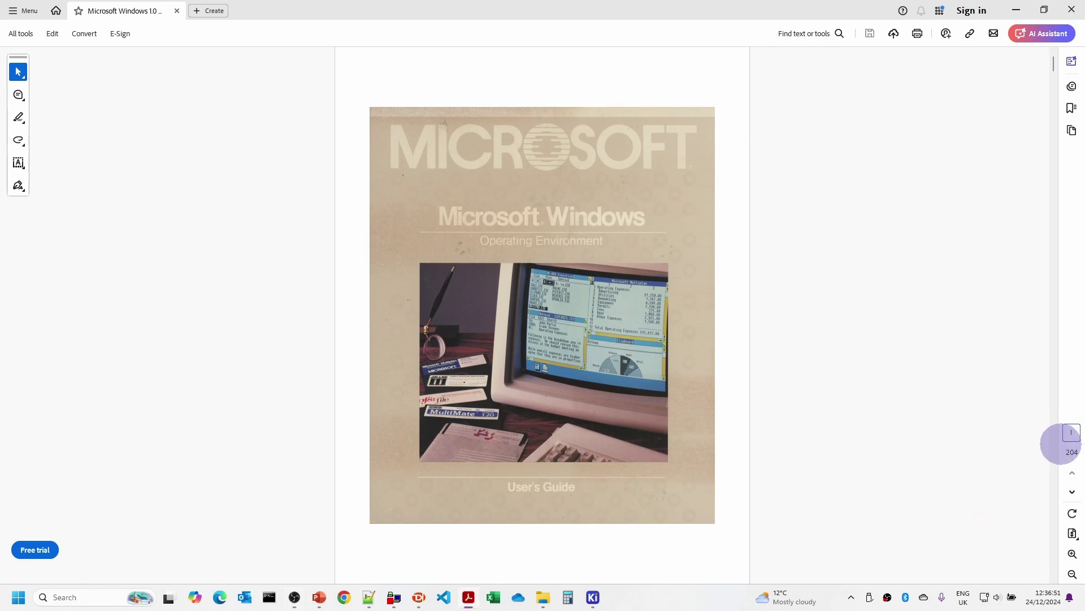
{"action": "key", "text": "Return"}
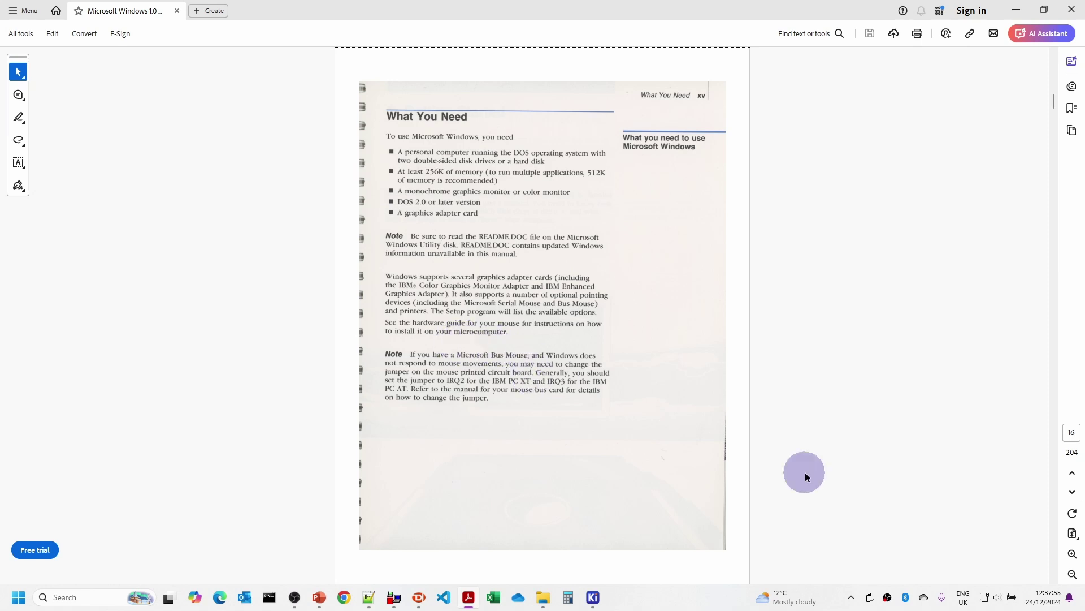
- Page forward past Setting Up Windows on page 19 to Starting Windows on page 20
{"action": "left_click", "coordinate": [1072, 492]}
{"action": "left_click", "coordinate": [1072, 491]}
{"action": "left_click", "coordinate": [1073, 491]}
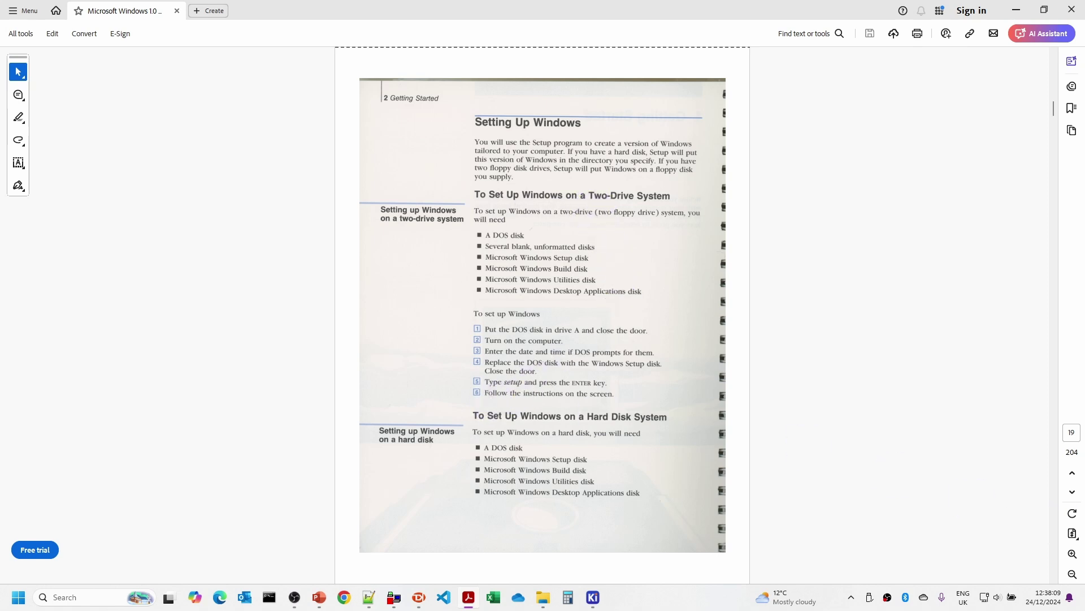
{"action": "left_click", "coordinate": [1074, 493]}
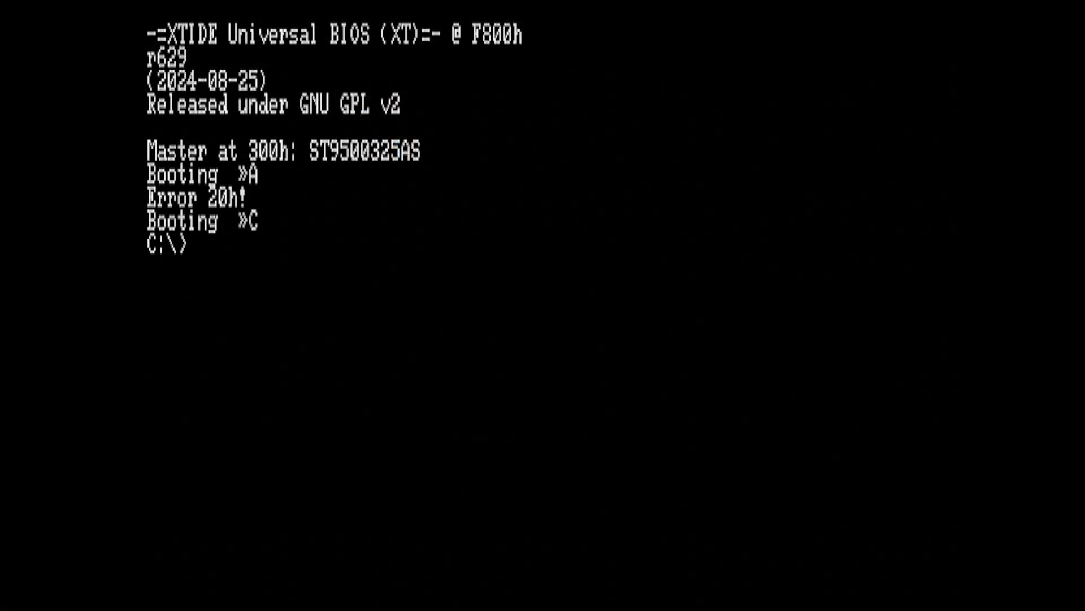
- Run chkdsk (29134848 of 32786432 bytes free), then 'dir a:', which gives General Failure
{"action": "type", "text": "chkdsk"}
{"action": "key", "text": "Return"}
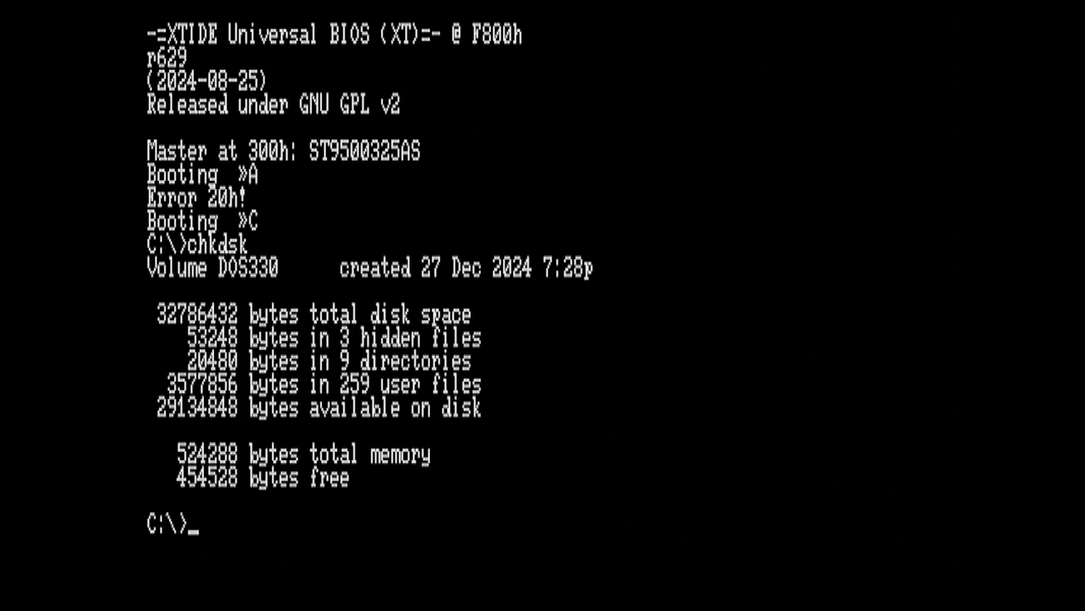
{"action": "type", "text": "dir a:"}
{"action": "key", "text": "Return"}
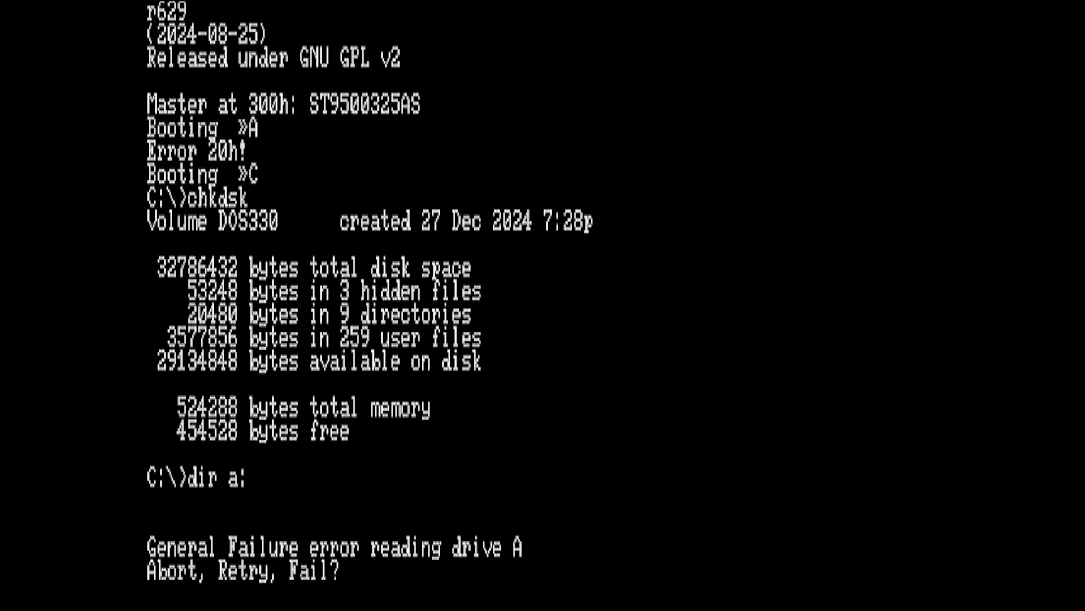
- List the root of C and substitute drive A for C:\WIN103\INSTALL
{"action": "type", "text": "a"}
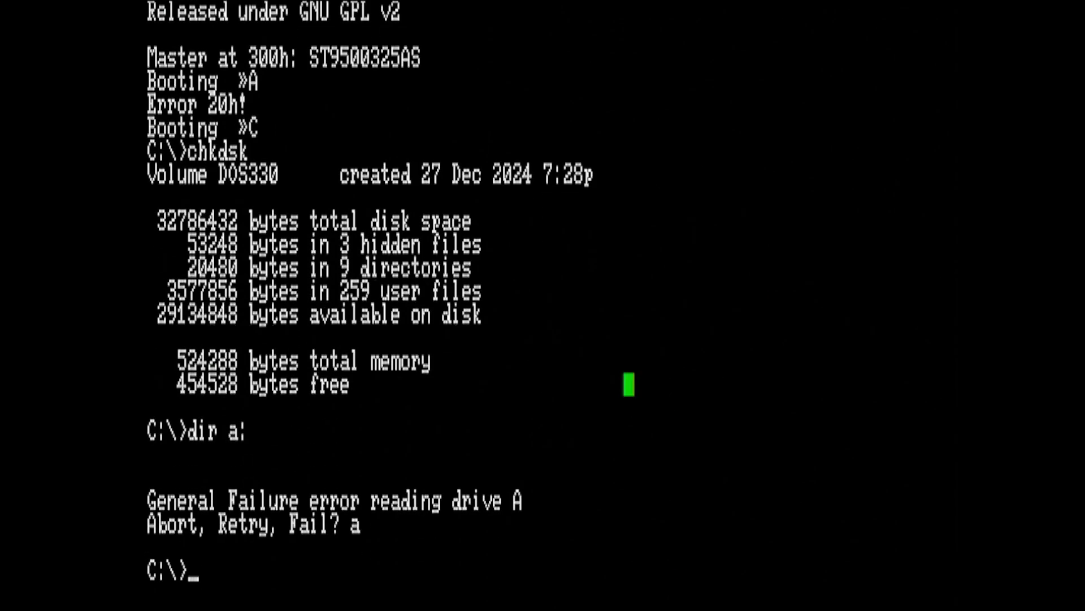
{"action": "type", "text": "dir"}
{"action": "key", "text": "Return"}
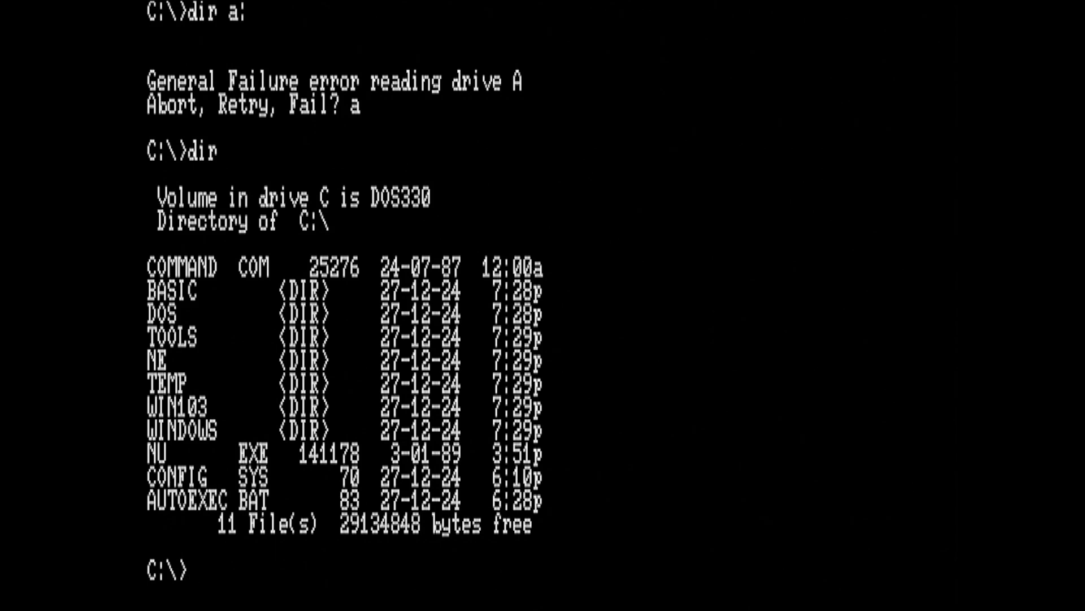
{"action": "type", "text": "subst a: c:\\w"}
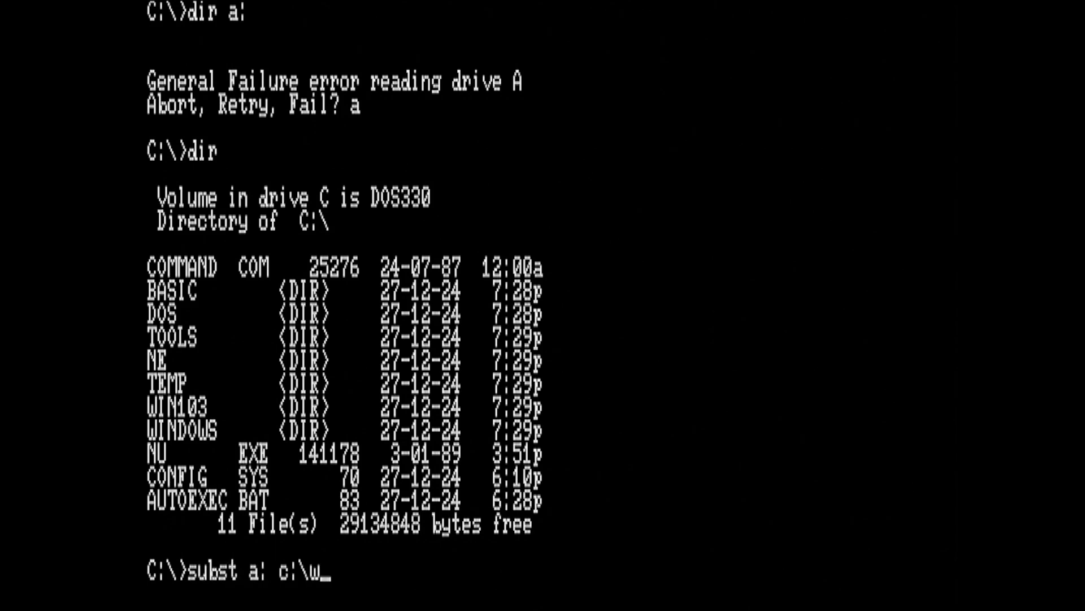
{"action": "type", "text": "in103\\install"}
{"action": "key", "text": "Return"}
- Switch to drive A, list its 126 files with 'dir /w', and type setup
{"action": "type", "text": "a:"}
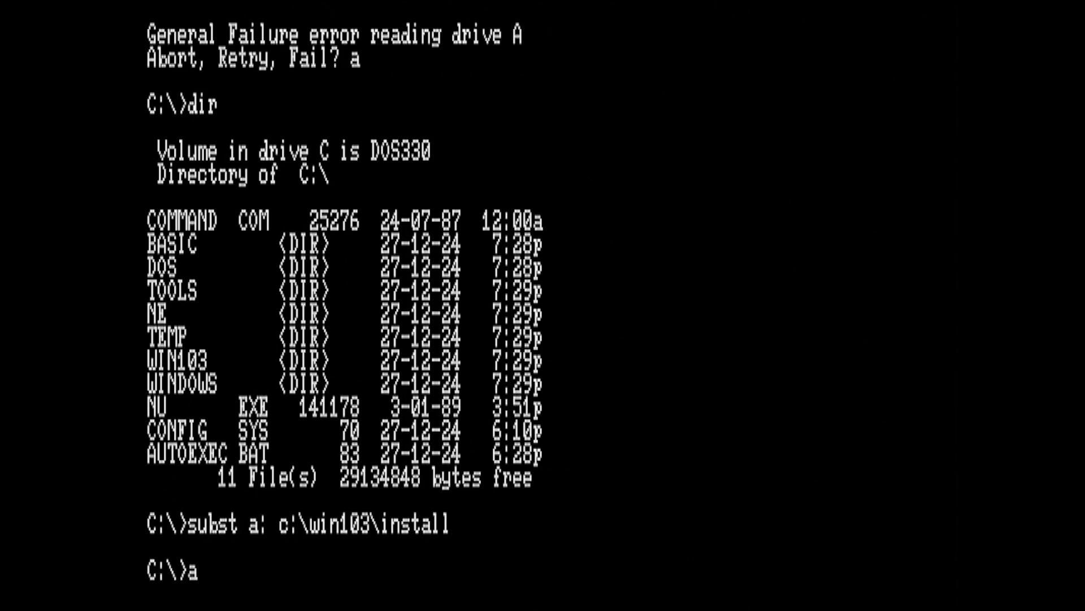
{"action": "key", "text": "Return"}
{"action": "type", "text": "dir /w"}
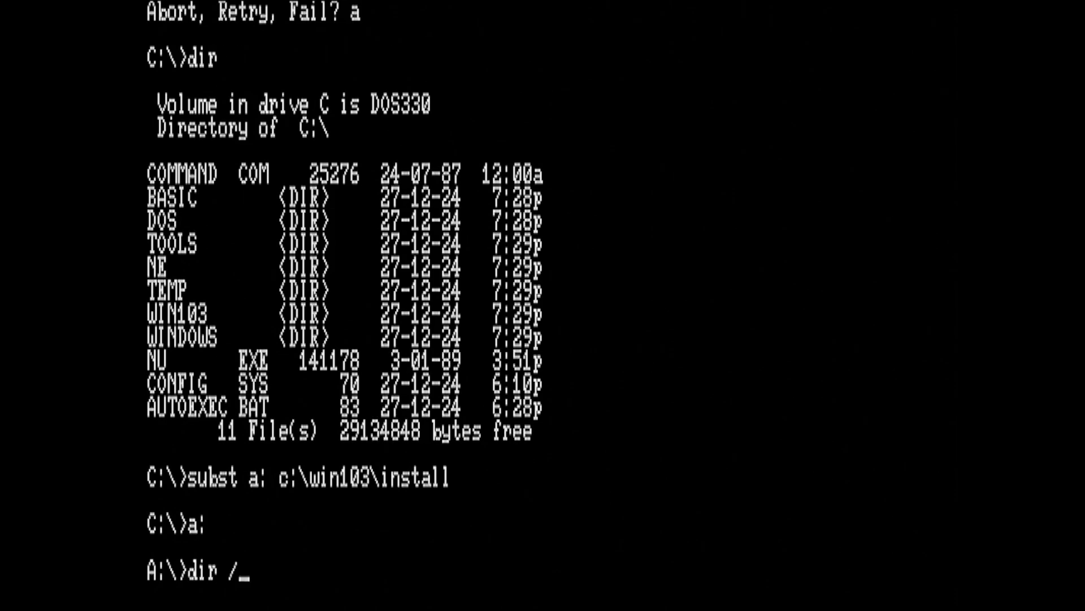
{"action": "key", "text": "Return"}
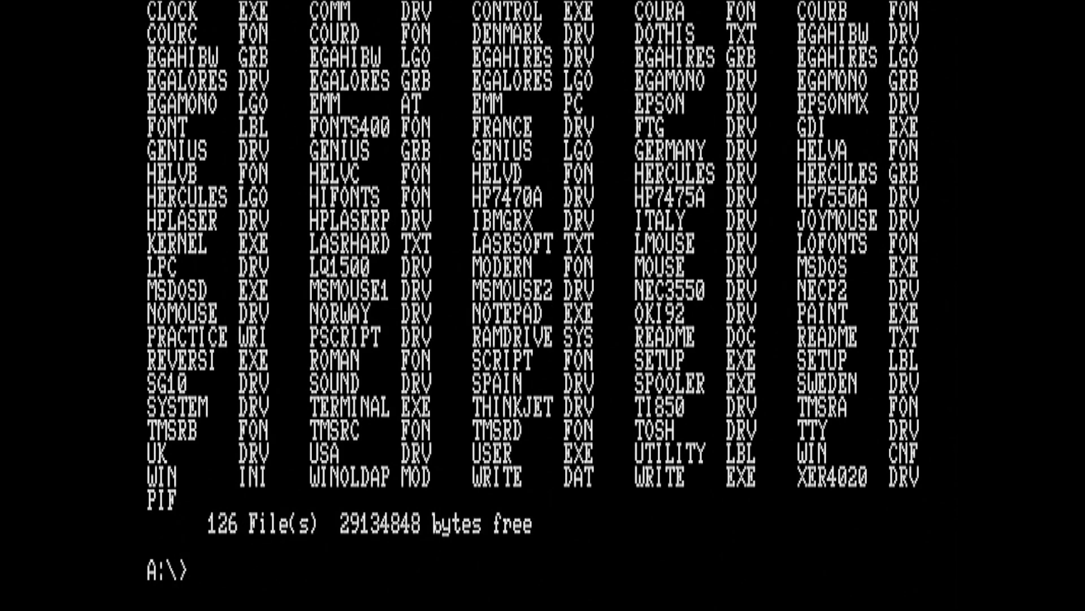
{"action": "type", "text": "setup"}
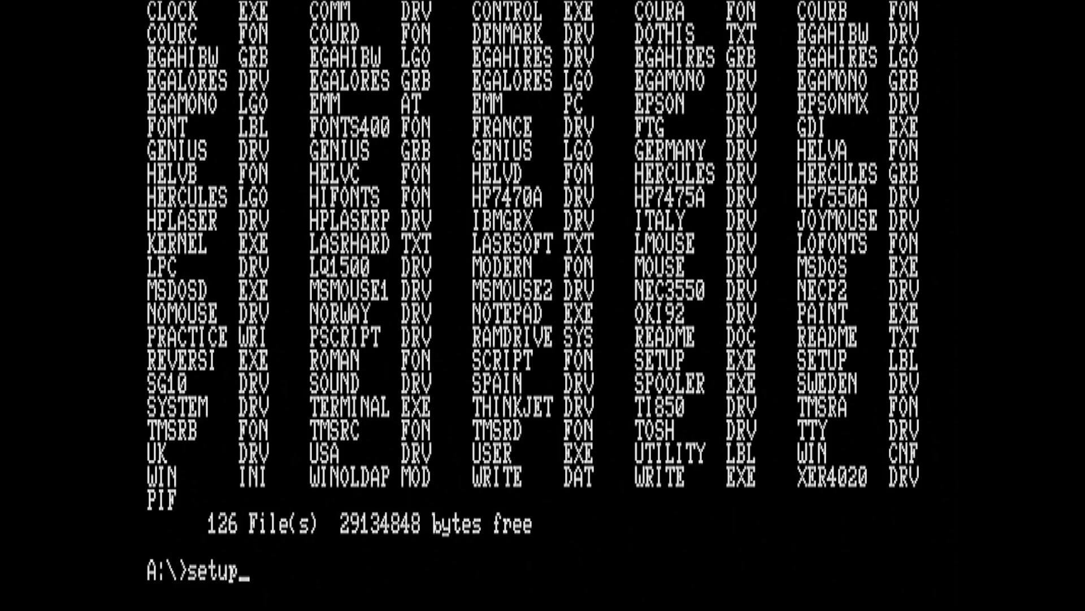
- Start Setup for a hard-disk install in C:\WINDOWS with a United States keyboard and CGA adapter
{"action": "key", "text": "Return"}
{"action": "key", "text": "c"}
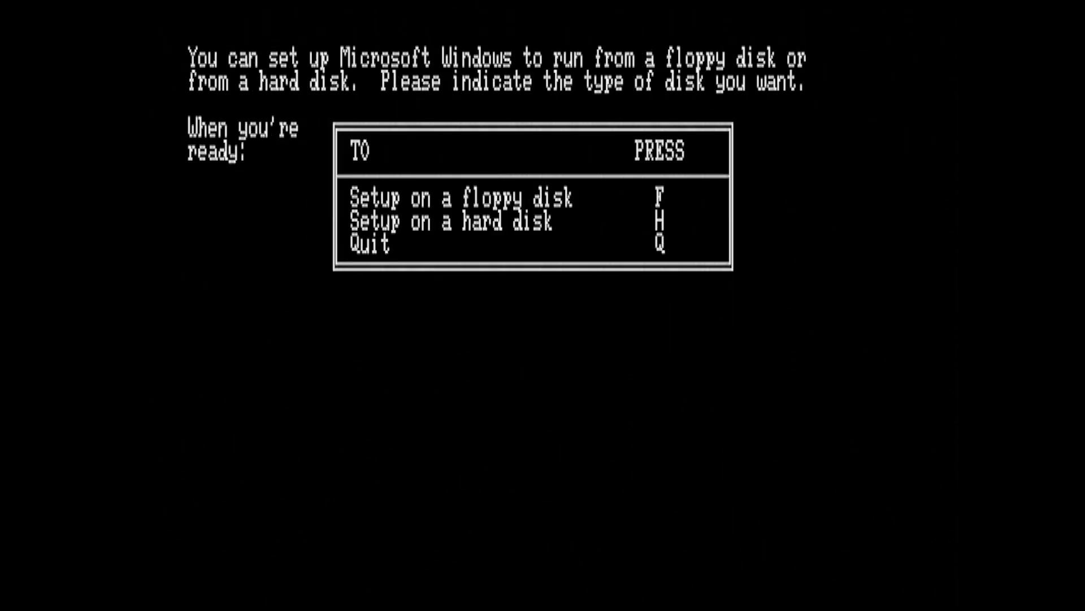
{"action": "key", "text": "h"}
{"action": "key", "text": "Return"}
{"action": "type", "text": "c"}
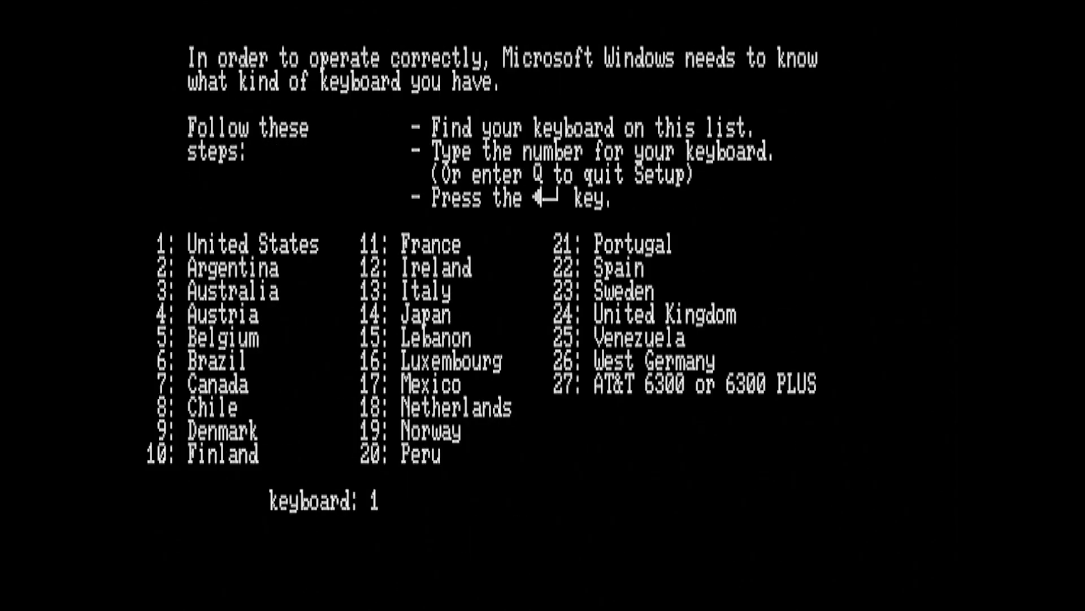
{"action": "type", "text": "24"}
{"action": "key", "text": "Return"}
{"action": "key", "text": "Return"}
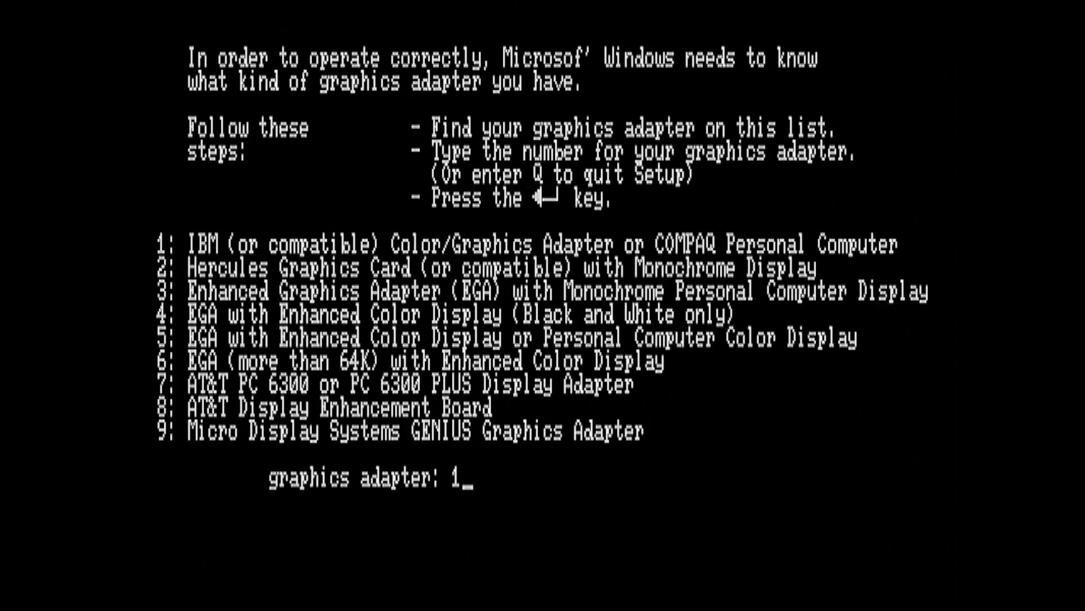
{"action": "key", "text": "Return"}
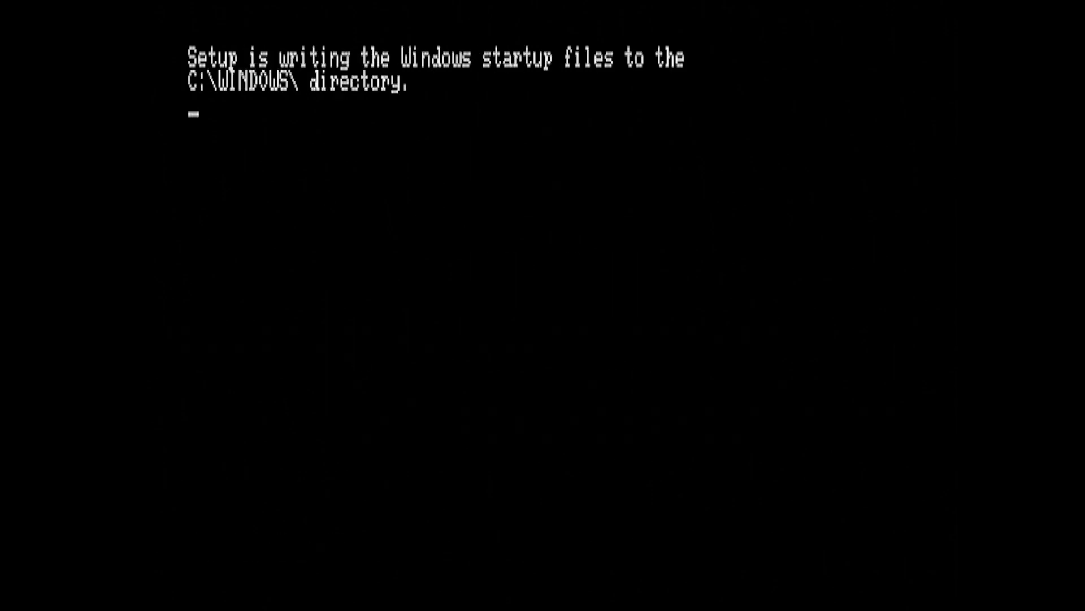
- Skip printer setup and continue through the Utilities, Font and Desktop Applications disk prompts
{"action": "key", "text": "c"}
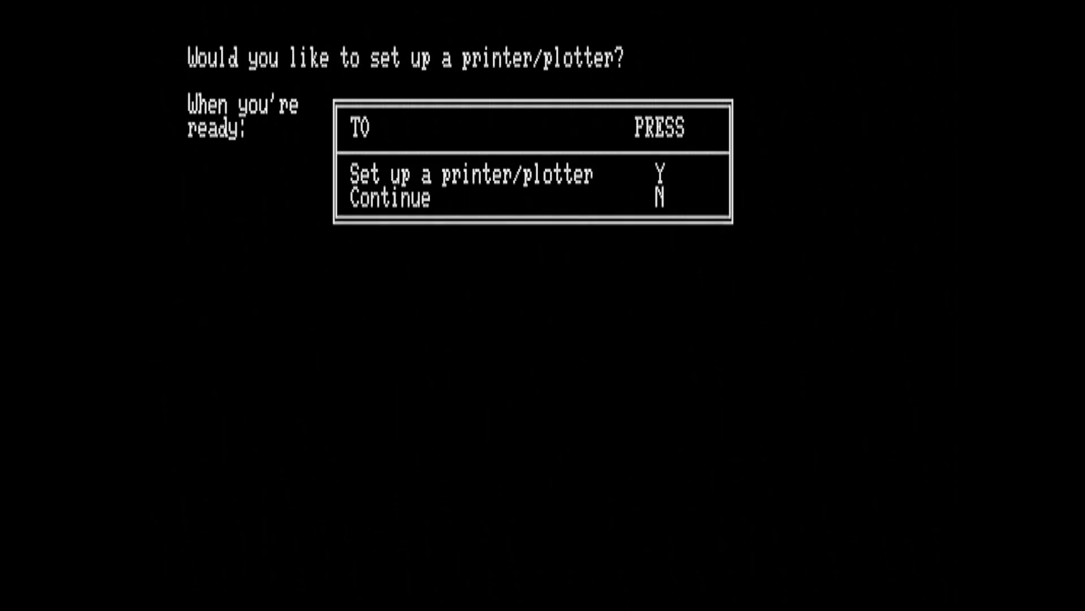
{"action": "key", "text": "n"}
{"action": "key", "text": "c"}
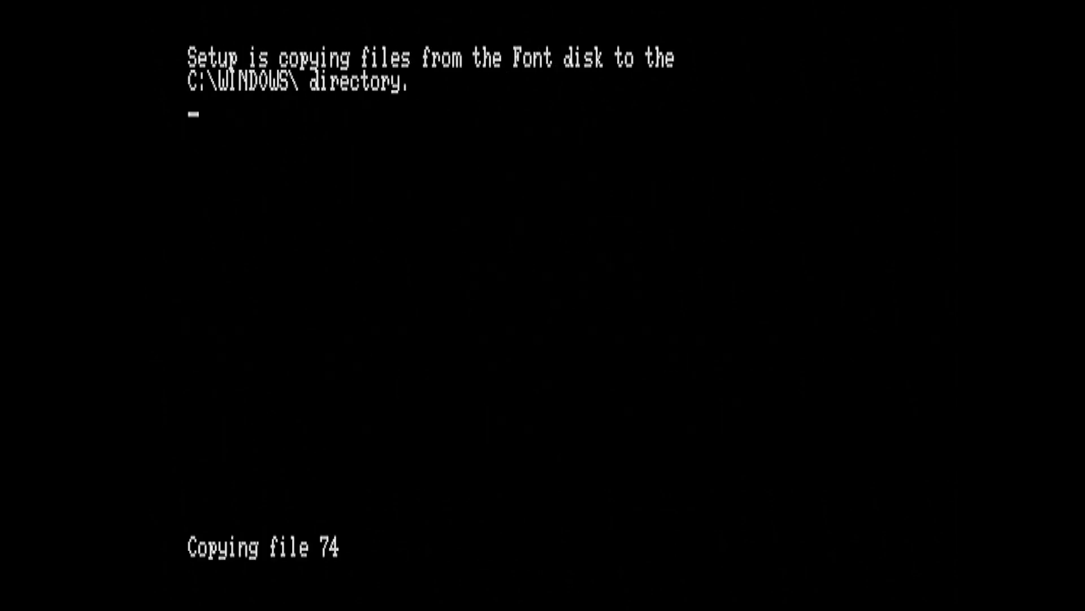
{"action": "key", "text": "c"}
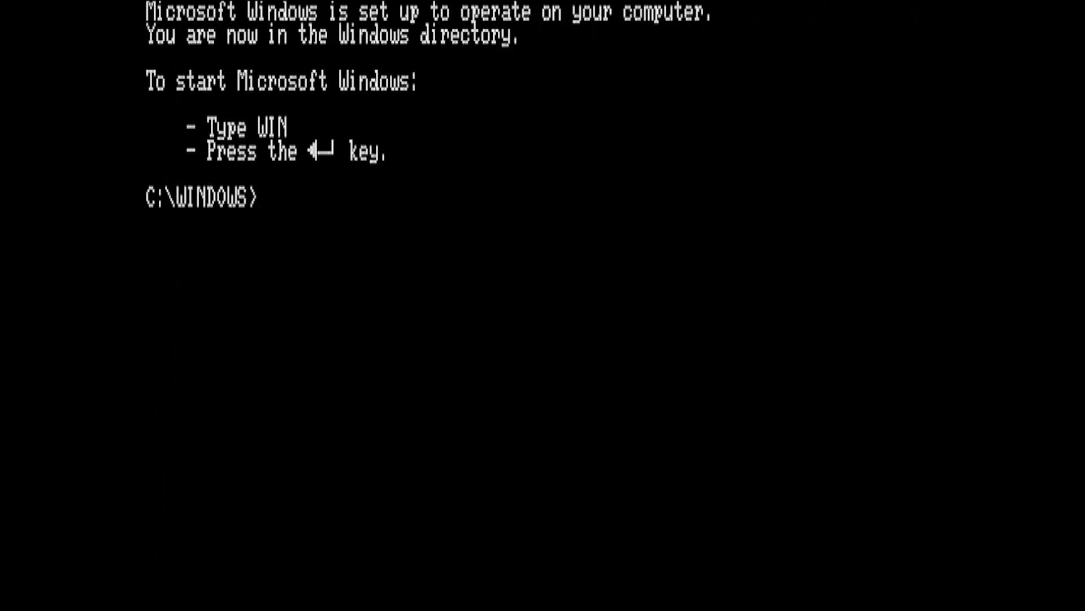
- Enter 'win' at the C:\WINDOWS> prompt to launch Windows 1.03
{"action": "type", "text": "win"}
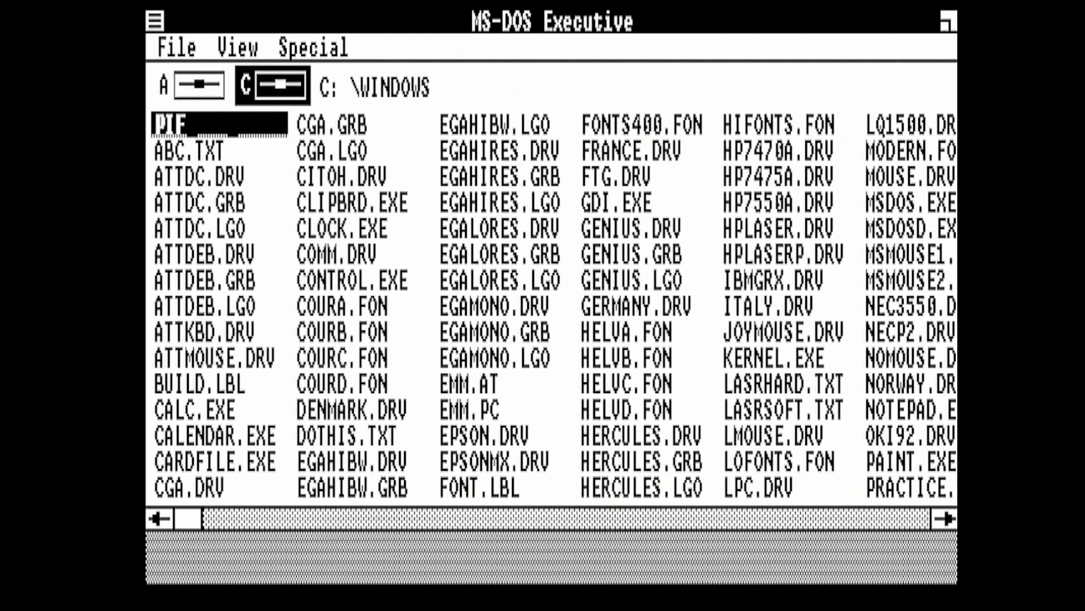
- Set the MS-DOS Executive file list to show Programs only
{"action": "key", "text": "alt+v"}
{"action": "key", "text": "Down"}
{"action": "key", "text": "Down"}
{"action": "key", "text": "Down"}
{"action": "key", "text": "Down"}
{"action": "key", "text": "Down"}
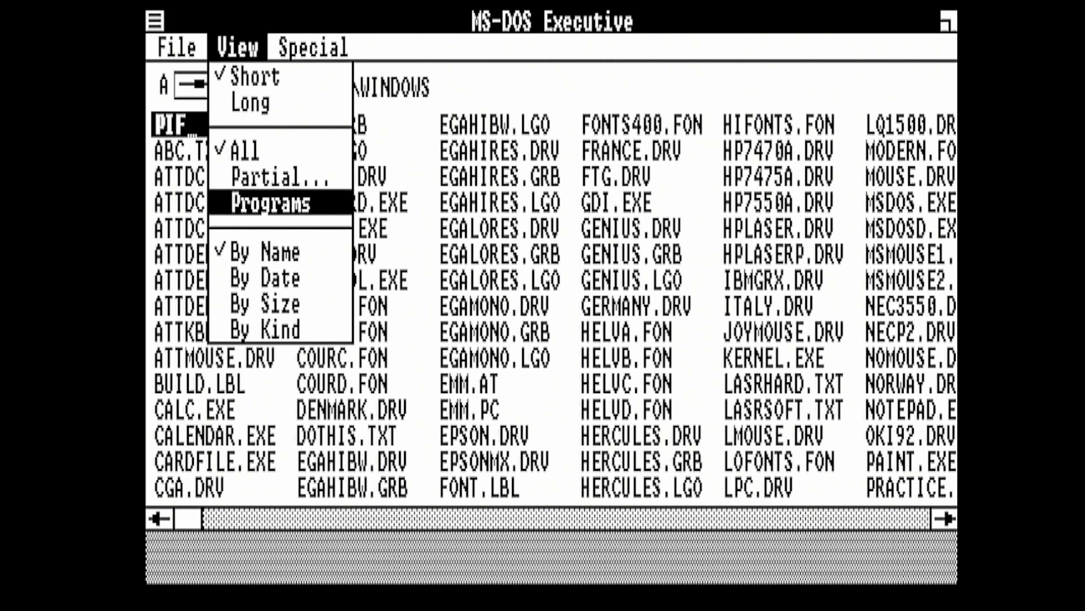
{"action": "key", "text": "Return"}
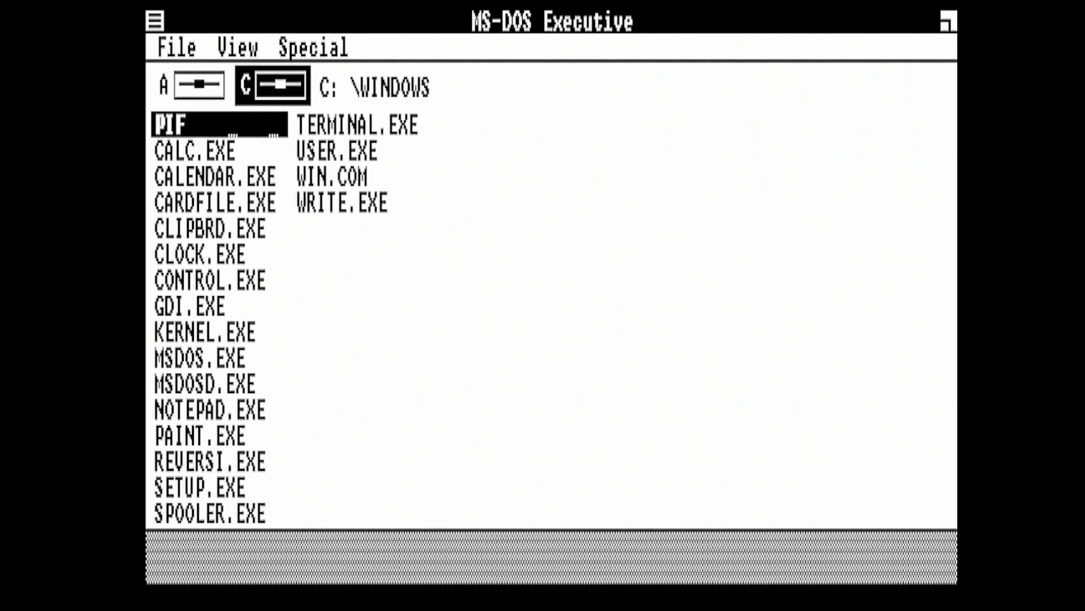
- Move down to NOTEPAD.EXE and launch it with a blank untitled document
{"action": "key", "text": "Down"}
{"action": "key", "text": "Return"}
{"action": "key", "text": "Down"}
{"action": "key", "text": "Down"}
{"action": "key", "text": "Down"}
{"action": "key", "text": "Down"}
{"action": "key", "text": "Down"}
{"action": "key", "text": "Down"}
{"action": "key", "text": "Down"}
{"action": "key", "text": "Down"}
{"action": "key", "text": "Down"}
{"action": "key", "text": "Down"}
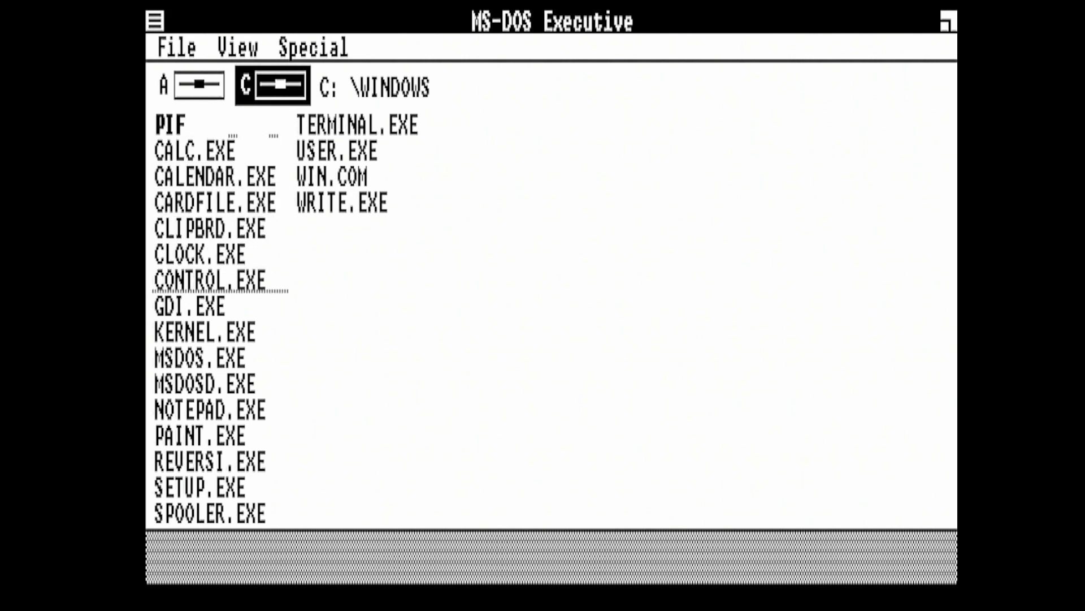
{"action": "key", "text": "Return"}
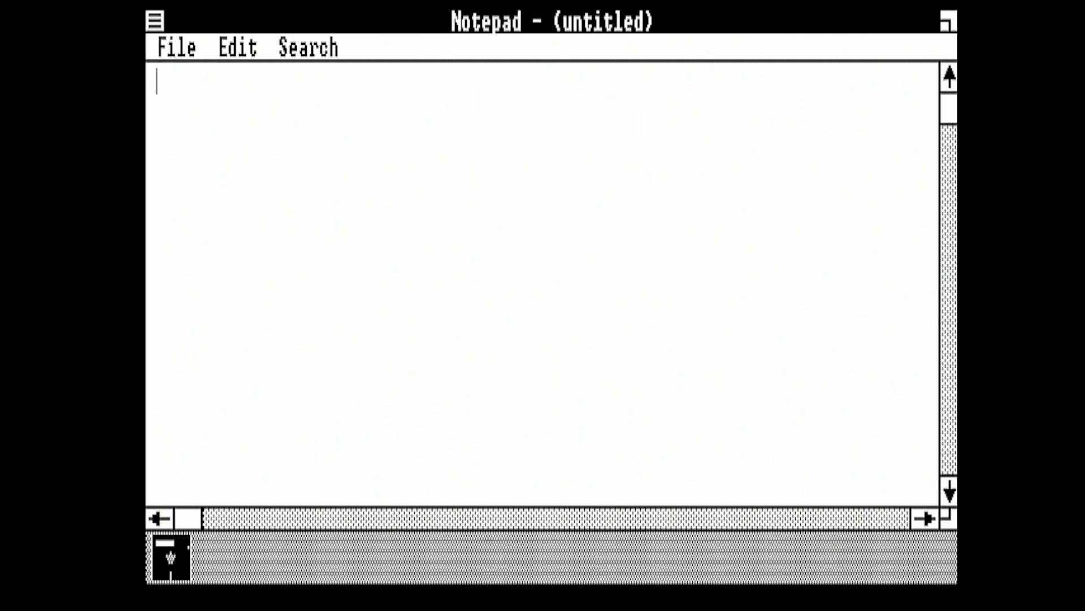
{"action": "key", "text": "alt+space"}
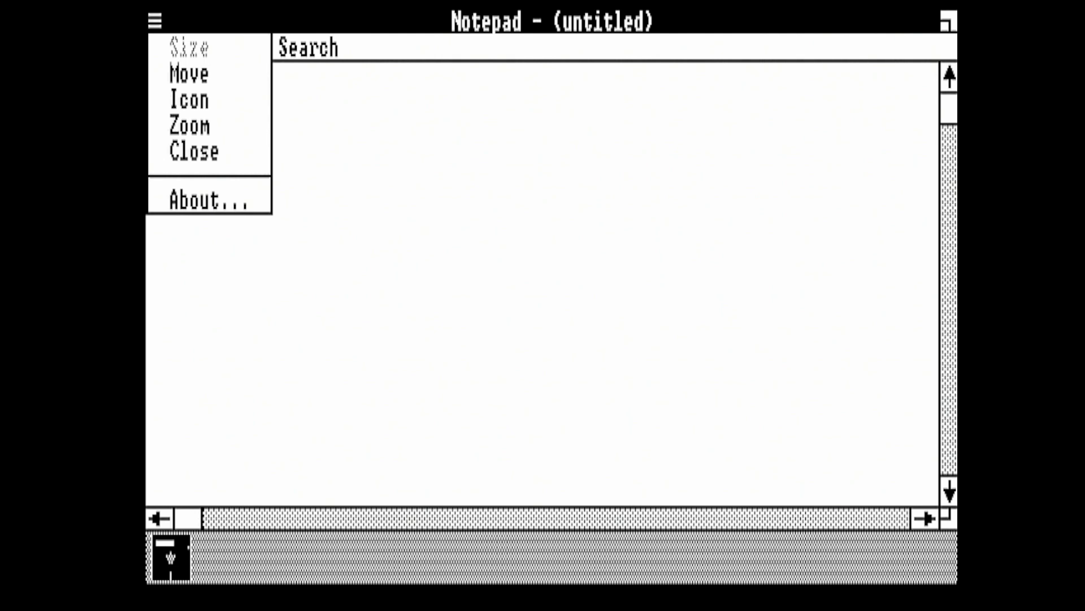
{"action": "key", "text": "Escape"}
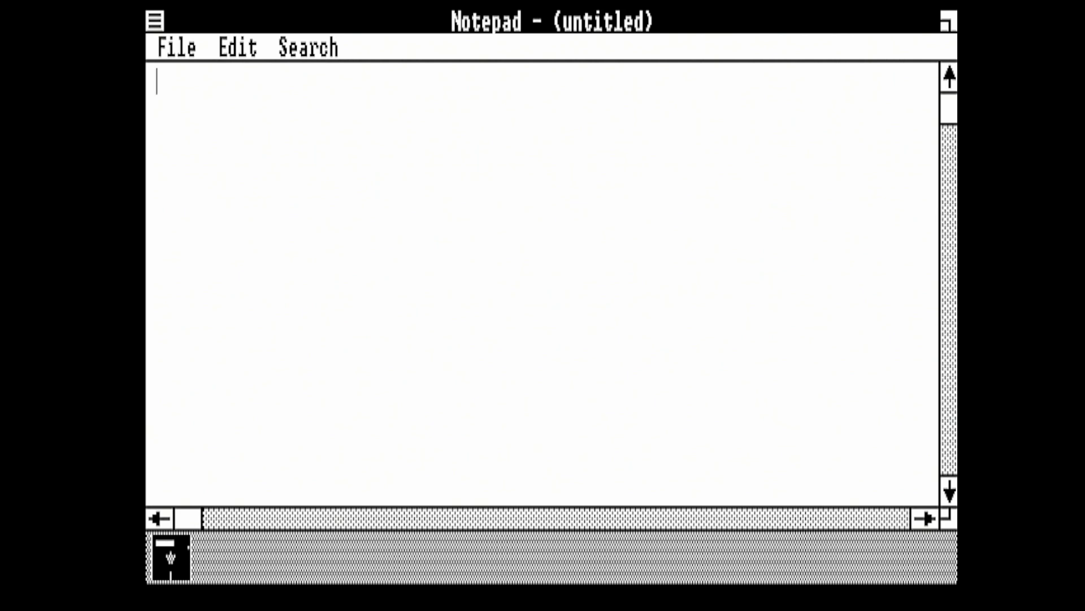
- Open DOTHIS.TXT from the C:\WINDOWS file list in Notepad
{"action": "key", "text": "alt+f"}
{"action": "key", "text": "Down"}
{"action": "key", "text": "Down"}
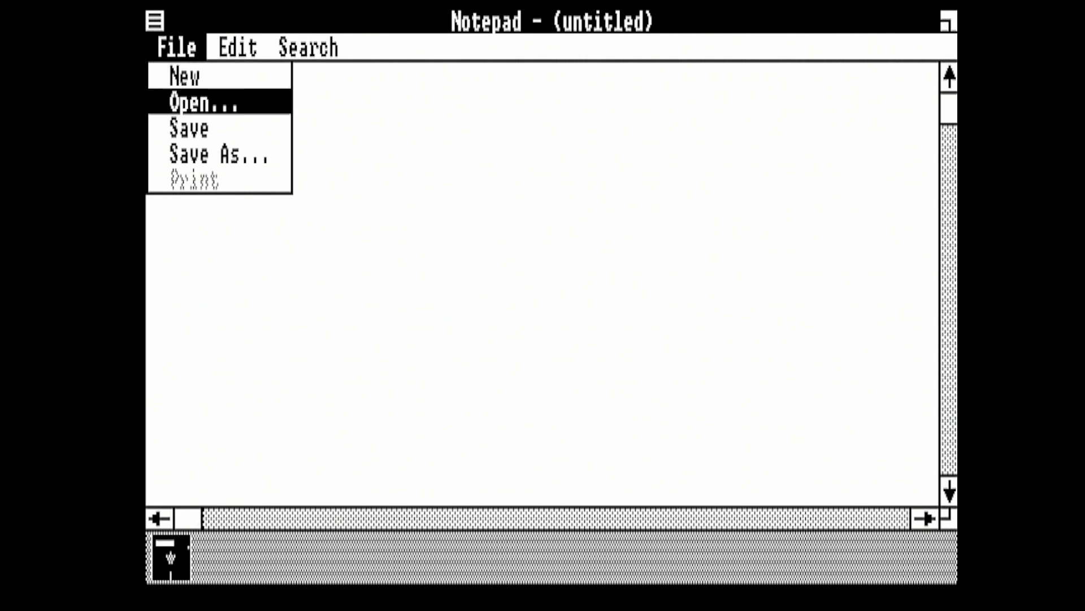
{"action": "key", "text": "Escape"}
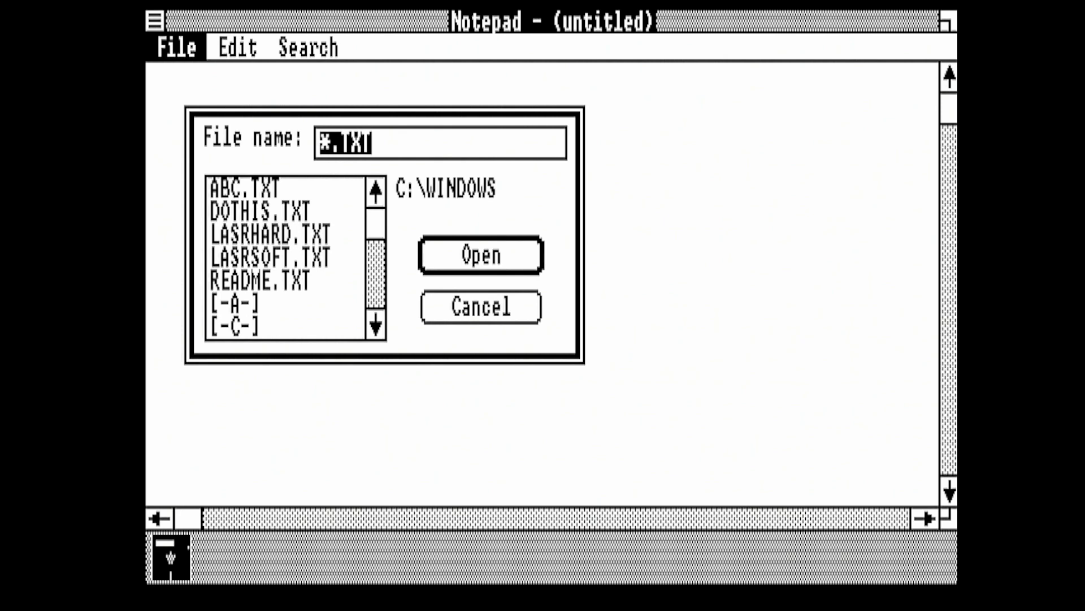
{"action": "key", "text": "Tab"}
{"action": "key", "text": "Down"}
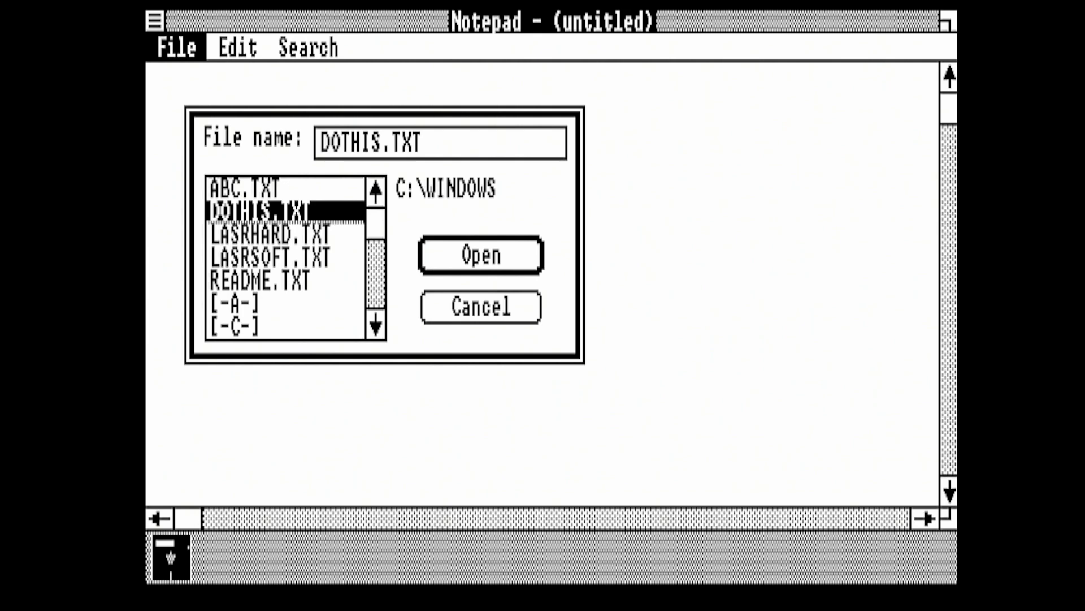
{"action": "key", "text": "Tab"}
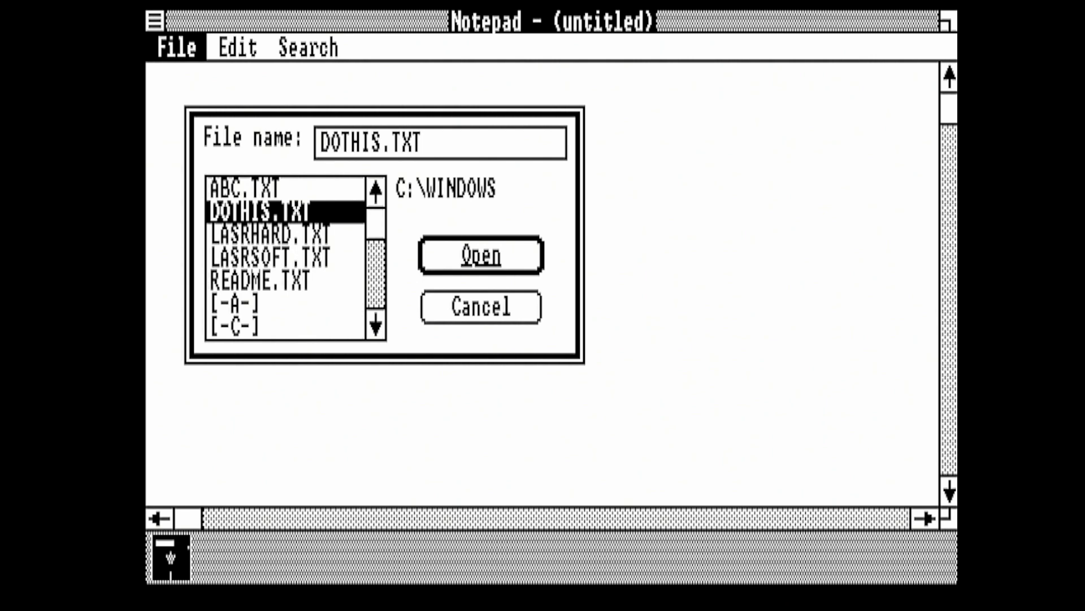
{"action": "key", "text": "Return"}
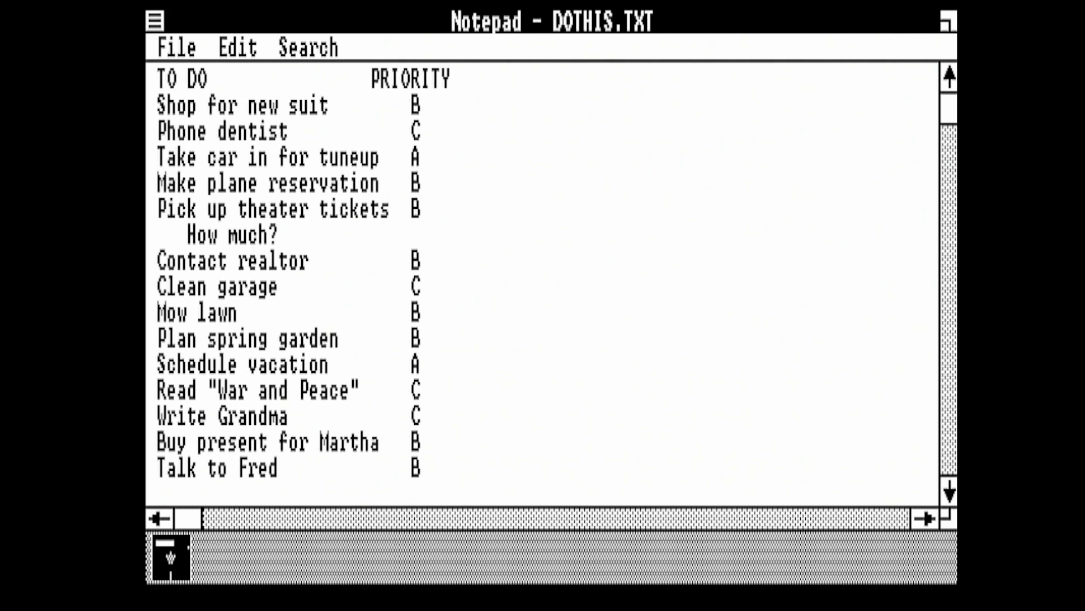
- Search the to-do list for a case-sensitive 'A' priority
{"action": "key", "text": "alt+s"}
{"action": "key", "text": "Down"}
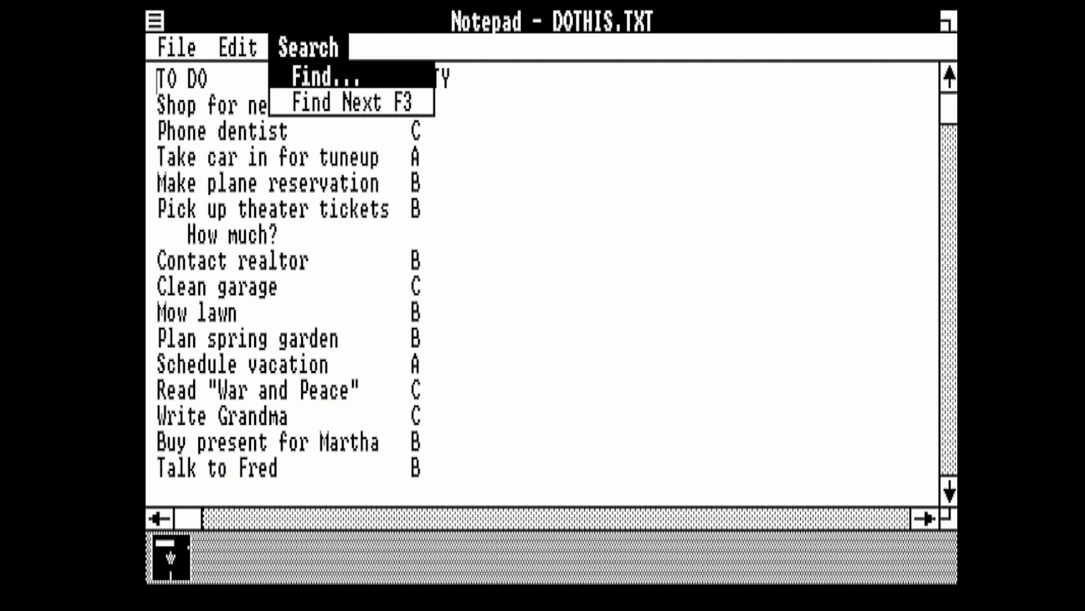
{"action": "key", "text": "Return"}
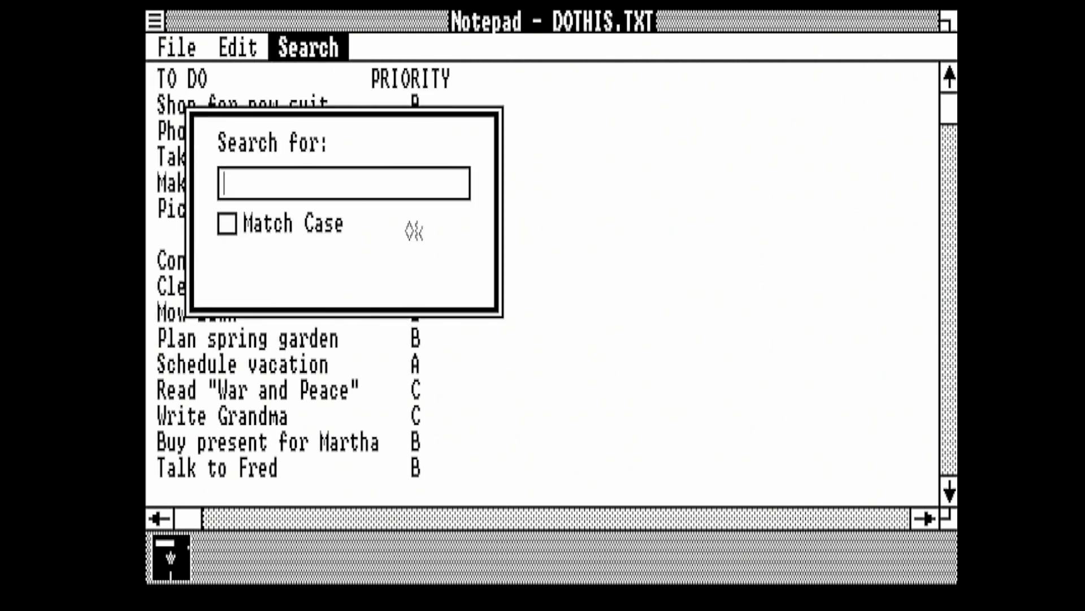
{"action": "type", "text": "A"}
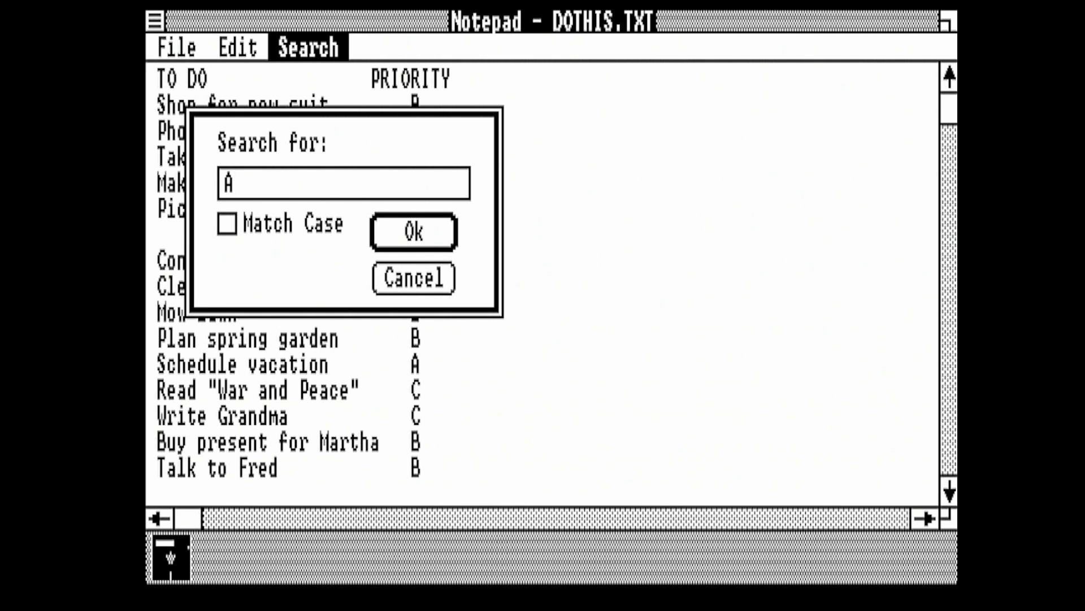
{"action": "key", "text": "Tab"}
{"action": "key", "text": "space"}
{"action": "key", "text": "Tab"}
{"action": "key", "text": "Return"}
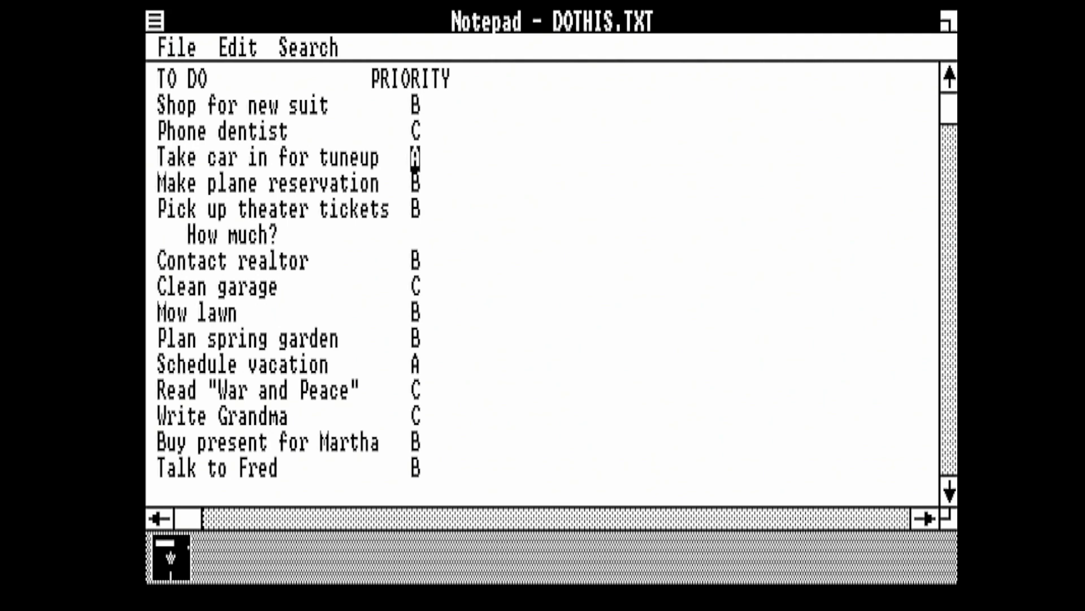
- Find the next 'A' at Schedule vacation, then dismiss the 'Cannot find: A' notice
{"action": "key", "text": "alt+s"}
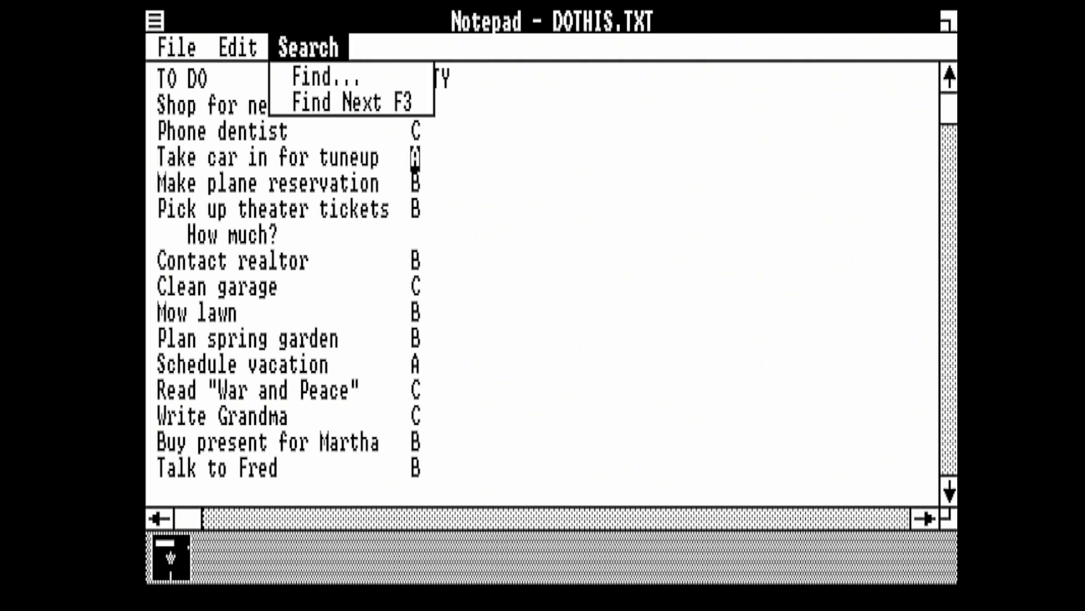
{"action": "key", "text": "Down"}
{"action": "key", "text": "Down"}
{"action": "key", "text": "Return"}
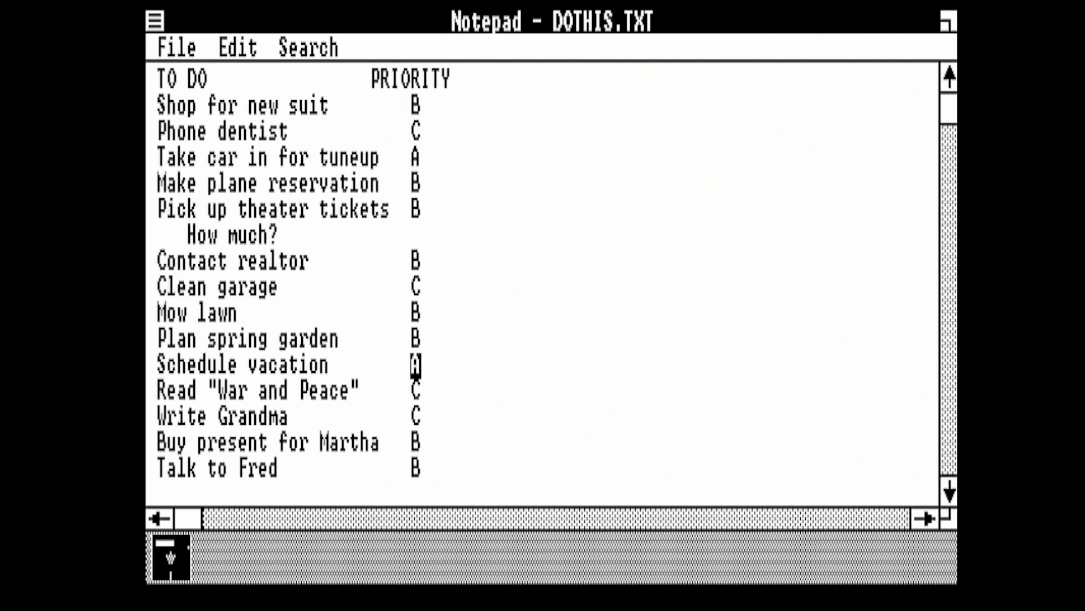
{"action": "key", "text": "alt+s"}
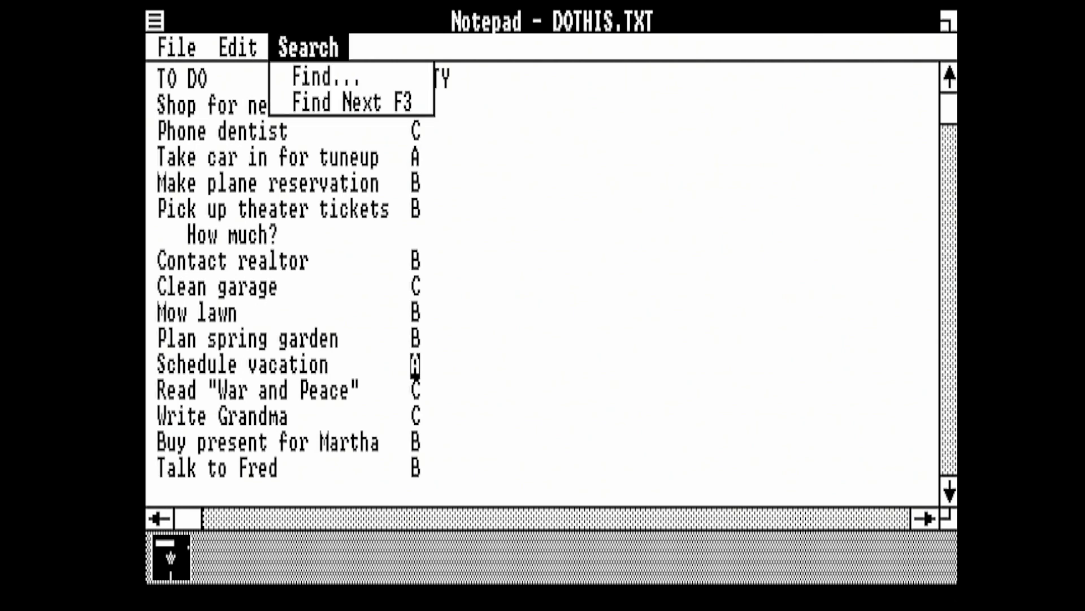
{"action": "key", "text": "Down"}
{"action": "key", "text": "Down"}
{"action": "key", "text": "Escape"}
{"action": "key", "text": "F3"}
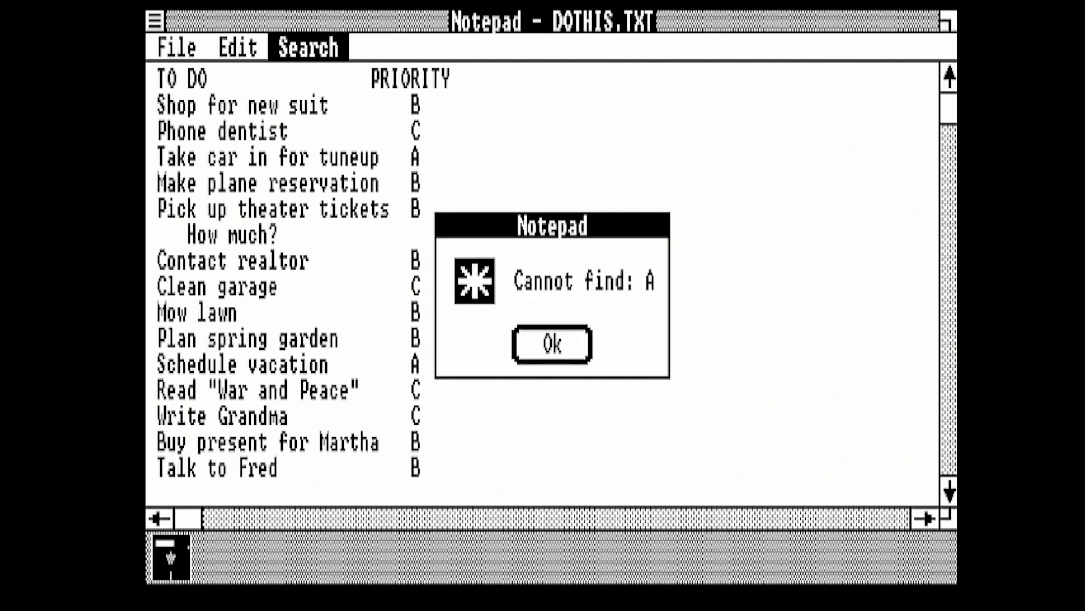
{"action": "key", "text": "Return"}
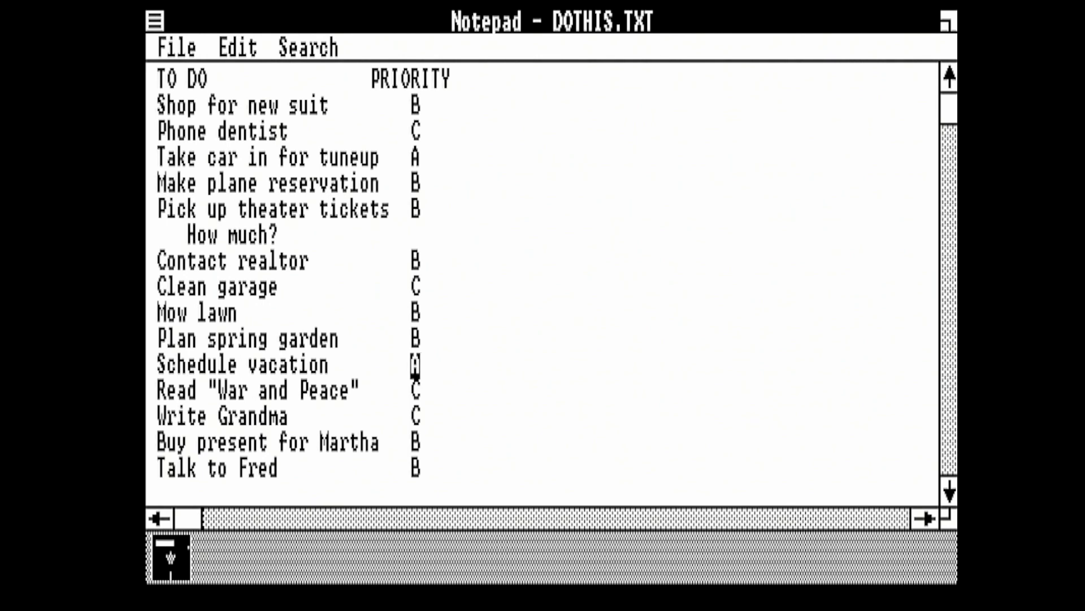
- Move the MS-DOS Executive icon to the right edge so it opens tiled beside Notepad
{"action": "key", "text": "alt+Tab"}
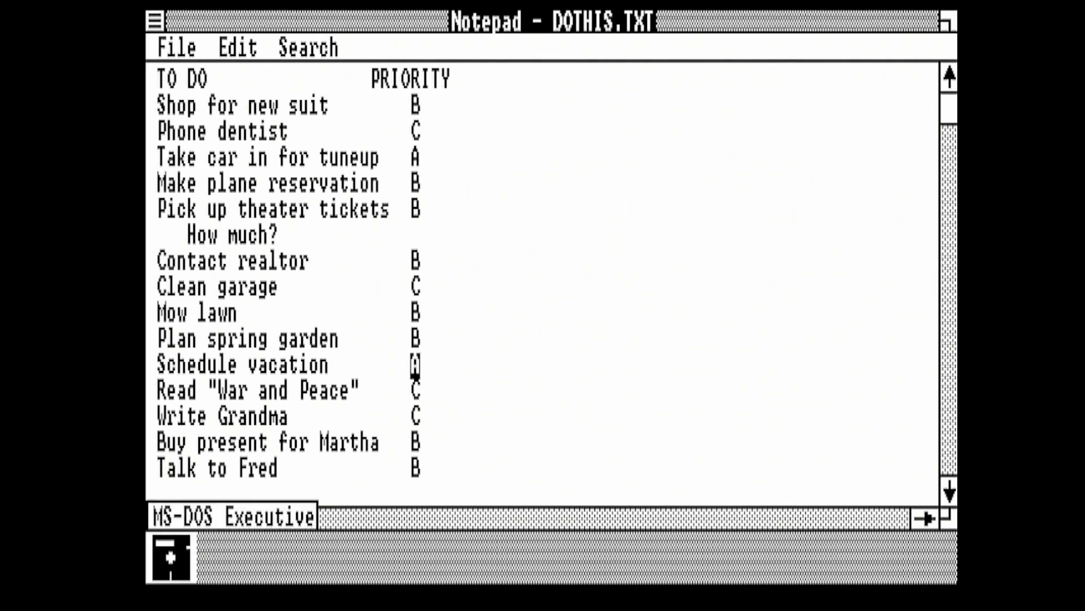
{"action": "key", "text": "alt+Tab"}
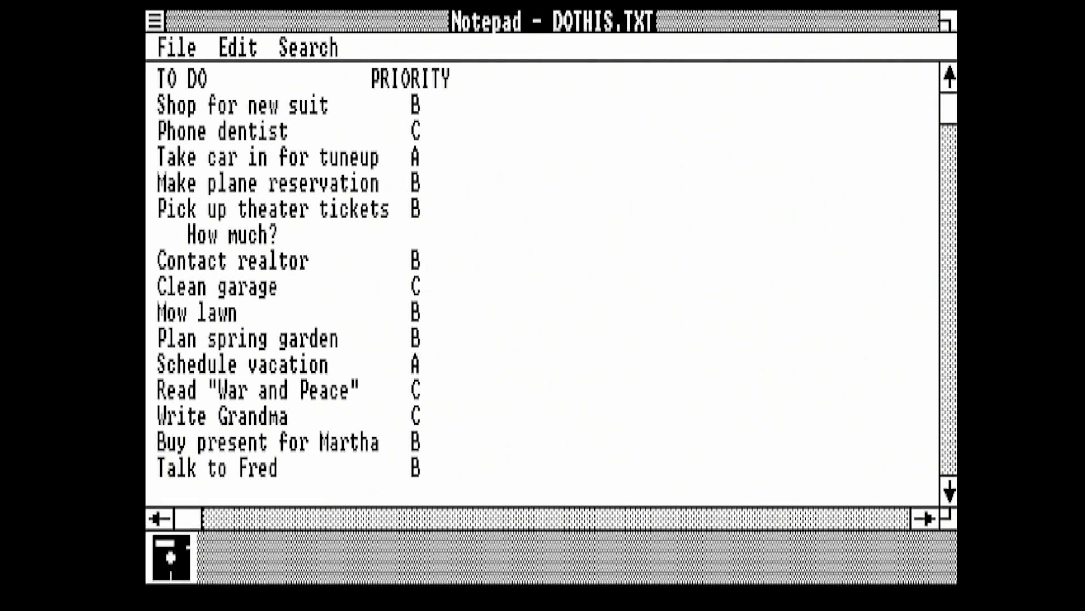
{"action": "key", "text": "alt+space"}
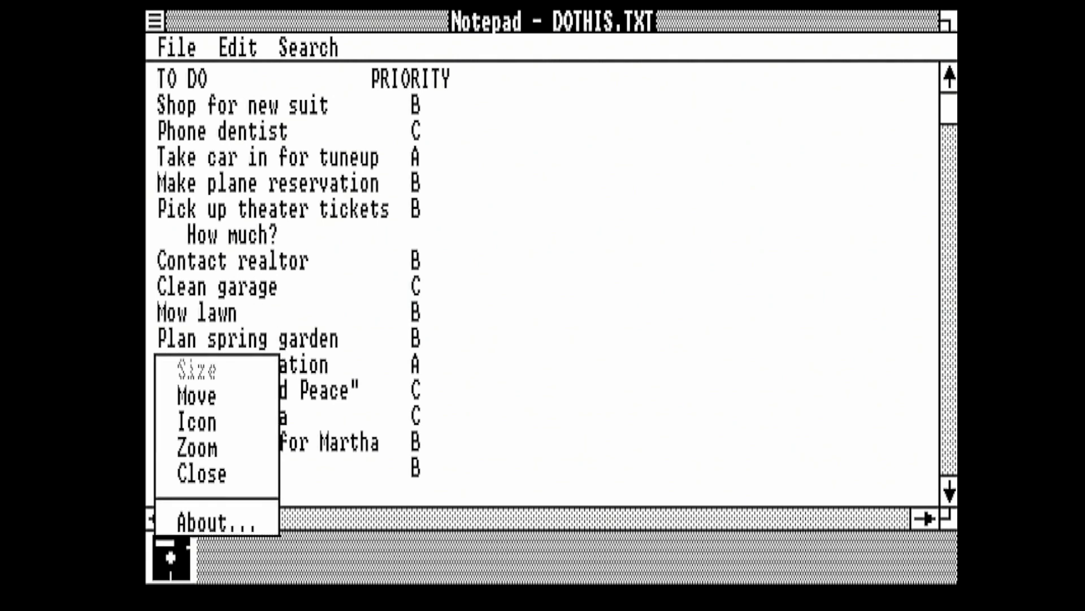
{"action": "key", "text": "Down"}
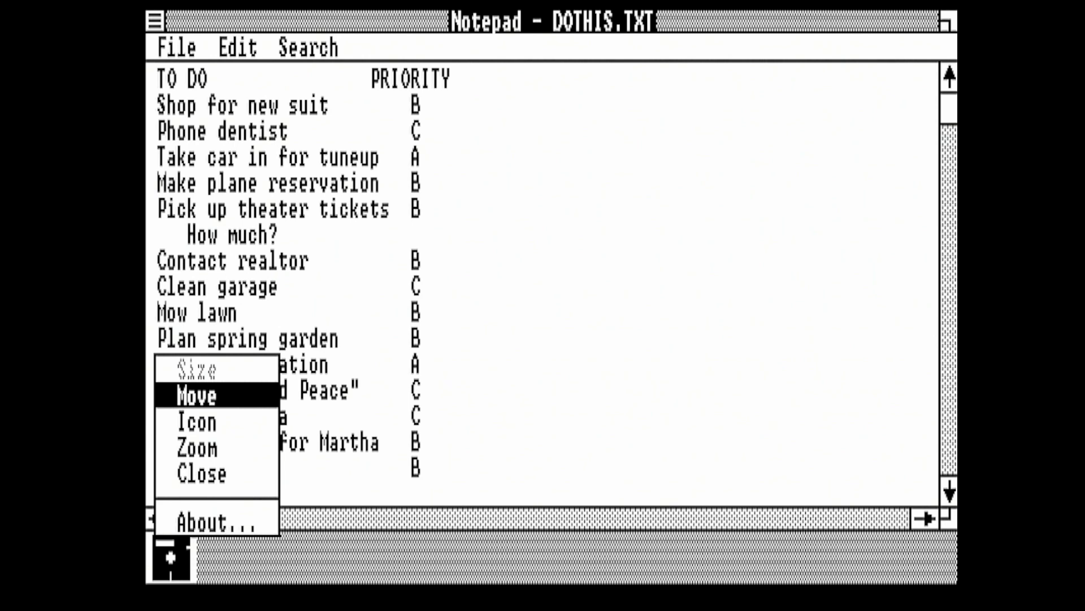
{"action": "key", "text": "Return"}
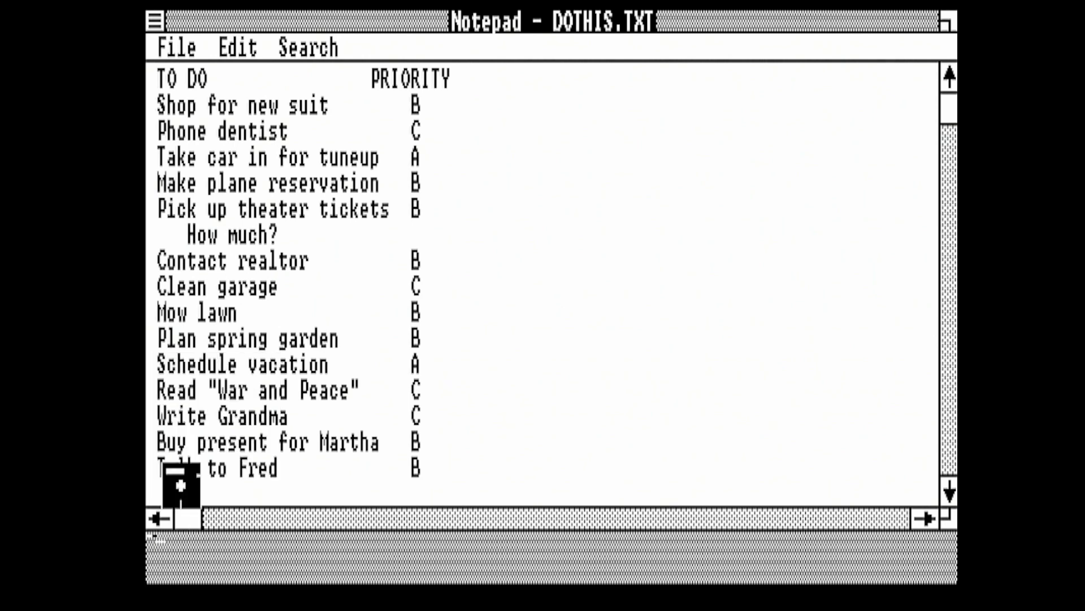
{"action": "key", "text": "Up"}
{"action": "key", "text": "Up"}
{"action": "key", "text": "Up"}
{"action": "key", "text": "Up"}
{"action": "key", "text": "Up"}
{"action": "key", "text": "Up"}
{"action": "key", "text": "Up"}
{"action": "key", "text": "Up"}
{"action": "key", "text": "Up"}
{"action": "key", "text": "Up"}
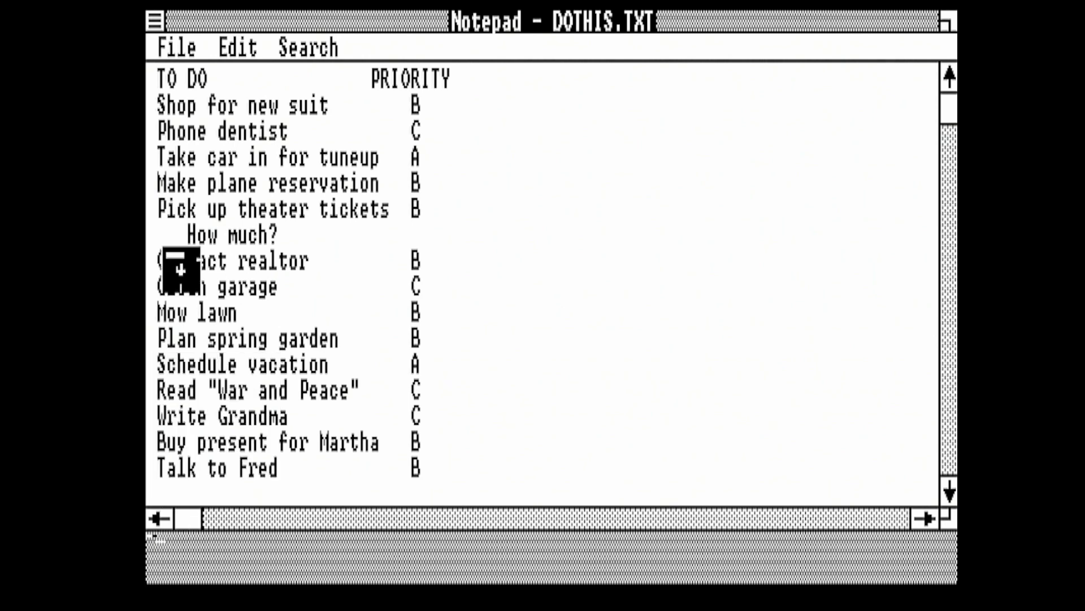
{"action": "key", "text": "Right"}
{"action": "key", "text": "Right"}
{"action": "key", "text": "Right"}
{"action": "key", "text": "Right"}
{"action": "key", "text": "Right"}
{"action": "key", "text": "Right"}
{"action": "key", "text": "Right"}
{"action": "key", "text": "Right"}
{"action": "key", "text": "Right"}
{"action": "key", "text": "Right"}
{"action": "key", "text": "Right"}
{"action": "key", "text": "Right"}
{"action": "key", "text": "Right"}
{"action": "key", "text": "Right"}
{"action": "key", "text": "Right"}
{"action": "key", "text": "Right"}
{"action": "key", "text": "Right"}
{"action": "key", "text": "Right"}
{"action": "key", "text": "Right"}
{"action": "key", "text": "Right"}
{"action": "key", "text": "Right"}
{"action": "key", "text": "Right"}
{"action": "key", "text": "Right"}
{"action": "key", "text": "Right"}
{"action": "key", "text": "Right"}
{"action": "key", "text": "Right"}
{"action": "key", "text": "Right"}
{"action": "key", "text": "Right"}
{"action": "key", "text": "Right"}
{"action": "key", "text": "Right"}
{"action": "key", "text": "Right"}
{"action": "key", "text": "Right"}
{"action": "key", "text": "Right"}
{"action": "key", "text": "Right"}
{"action": "key", "text": "Right"}
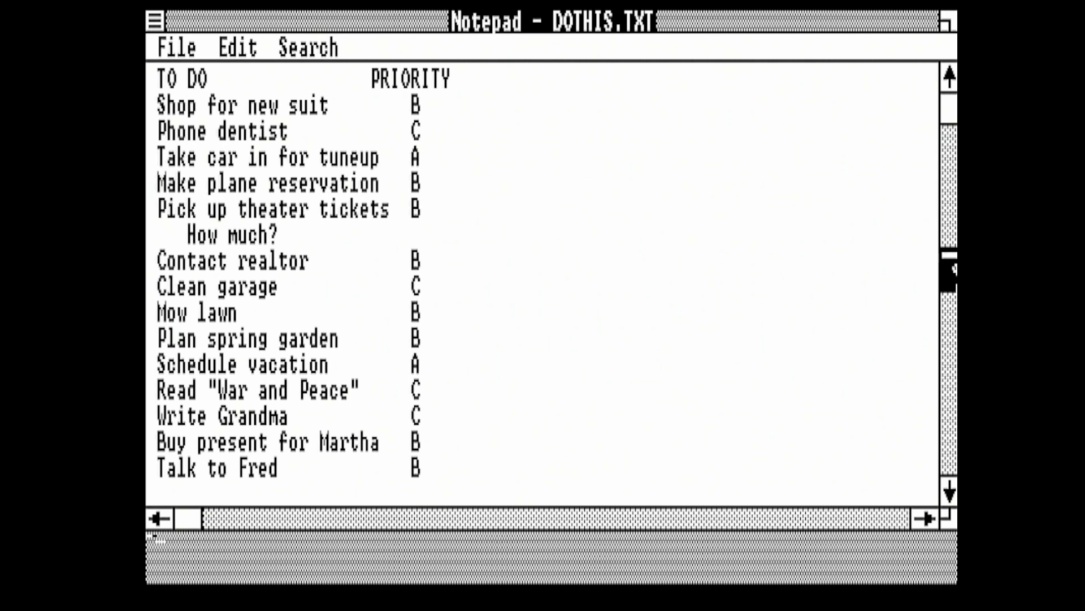
{"action": "key", "text": "Return"}
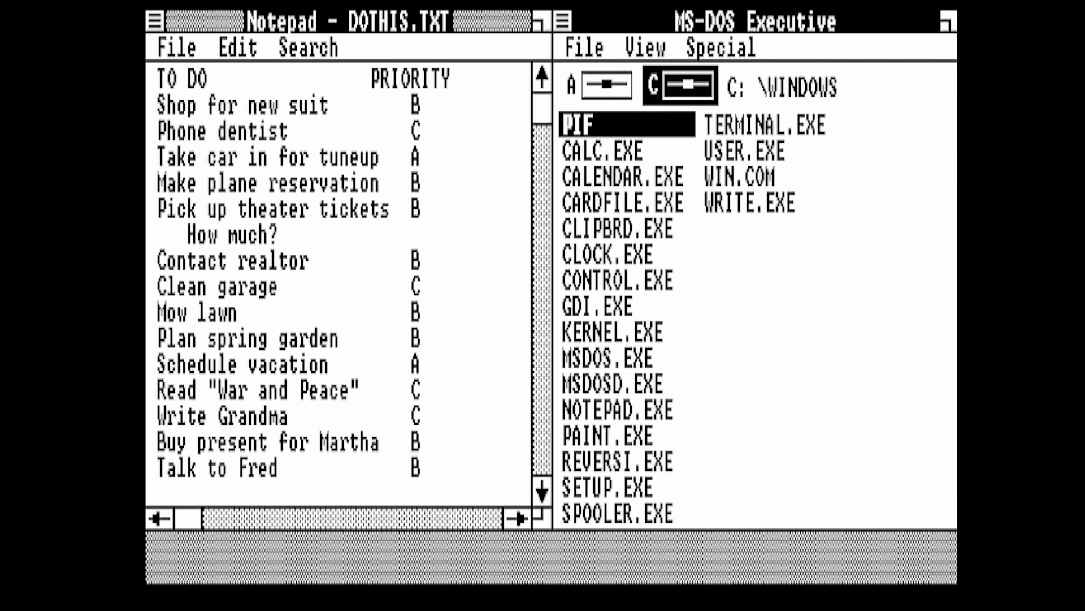
- Launch CALC.EXE and move its icon in to open Calculator as a new tiled column
{"action": "left_click", "coordinate": [602, 150]}
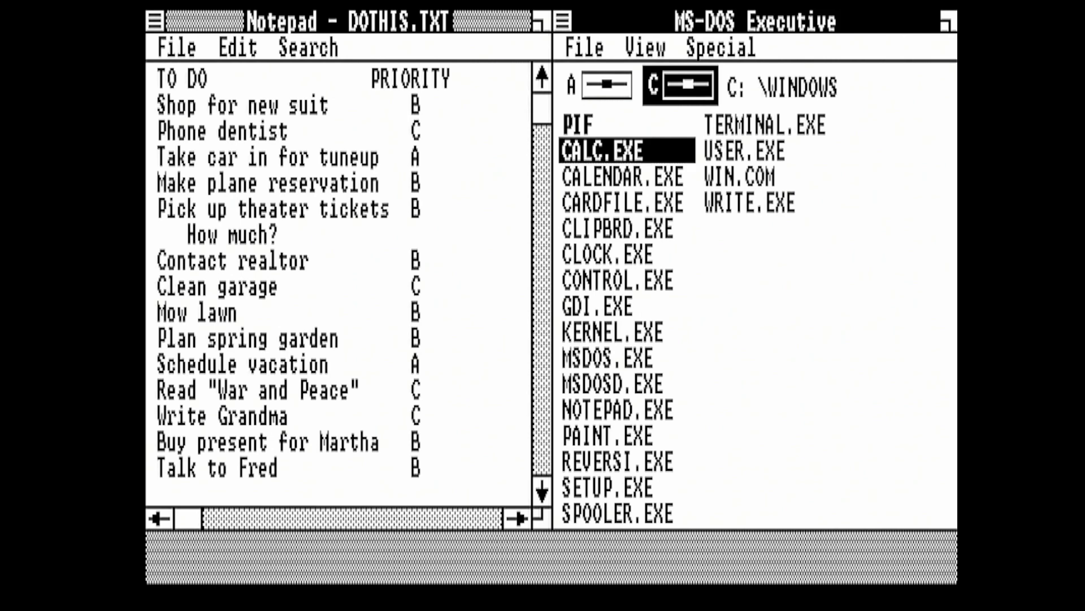
{"action": "key", "text": "Return"}
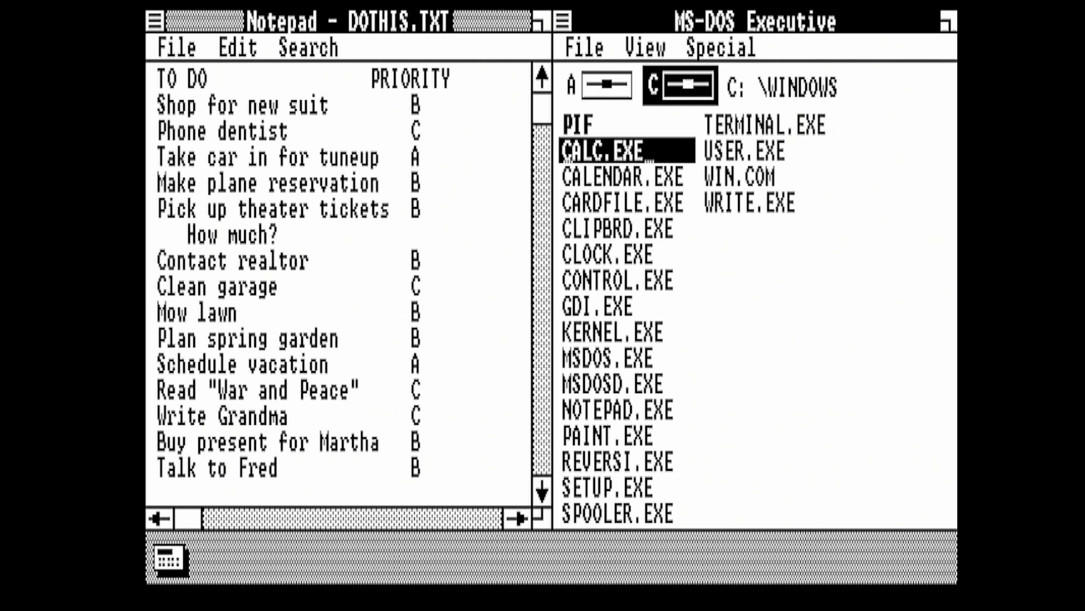
{"action": "key", "text": "alt+Tab"}
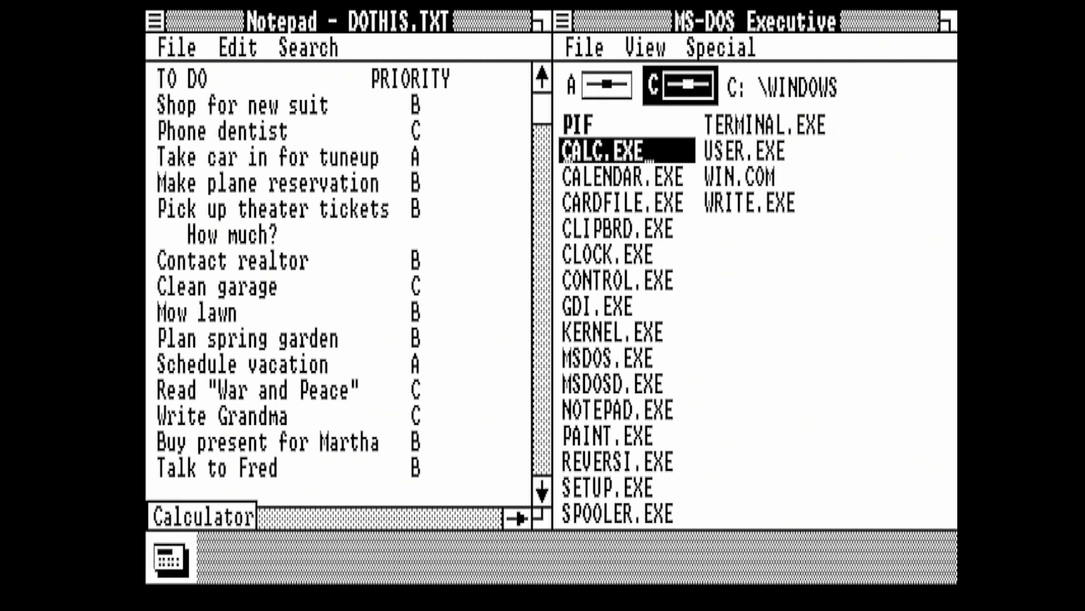
{"action": "key", "text": "alt+Tab"}
{"action": "key", "text": "alt+space"}
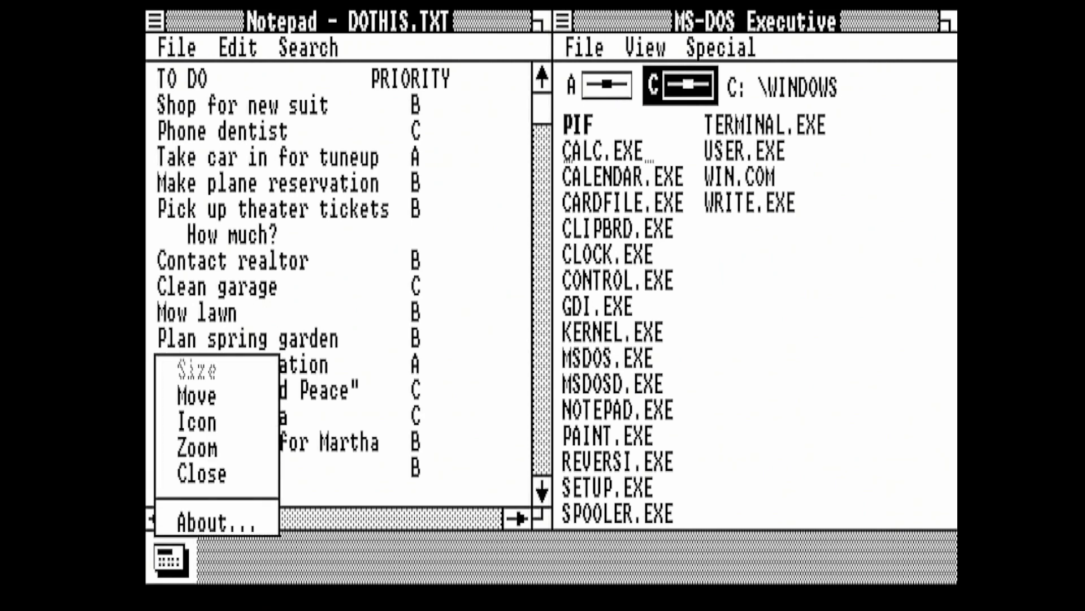
{"action": "key", "text": "Up"}
{"action": "key", "text": "Up"}
{"action": "key", "text": "Up"}
{"action": "key", "text": "Up"}
{"action": "key", "text": "Up"}
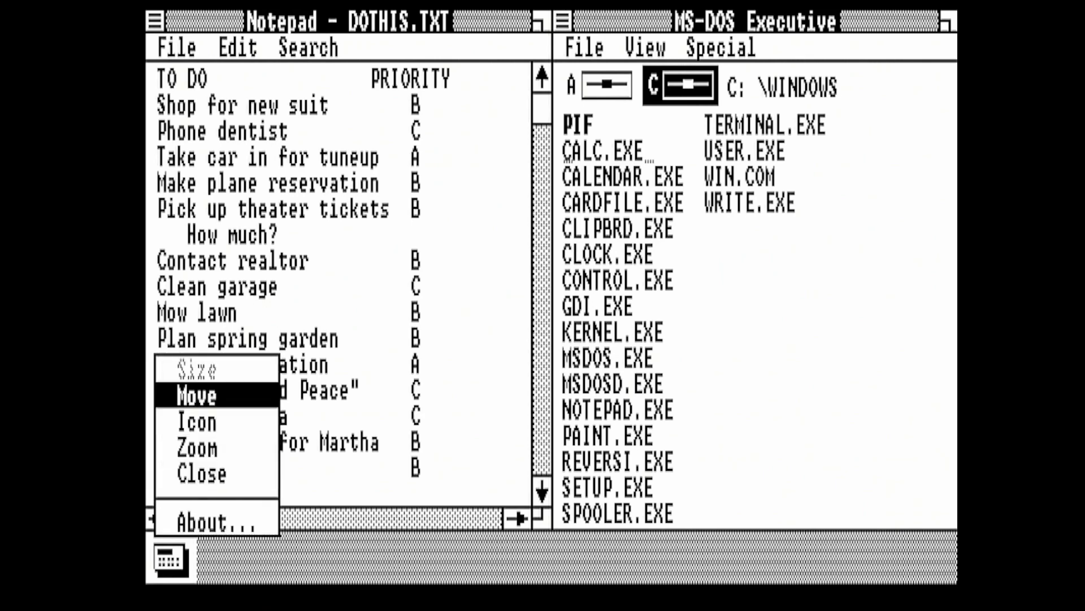
{"action": "key", "text": "Return"}
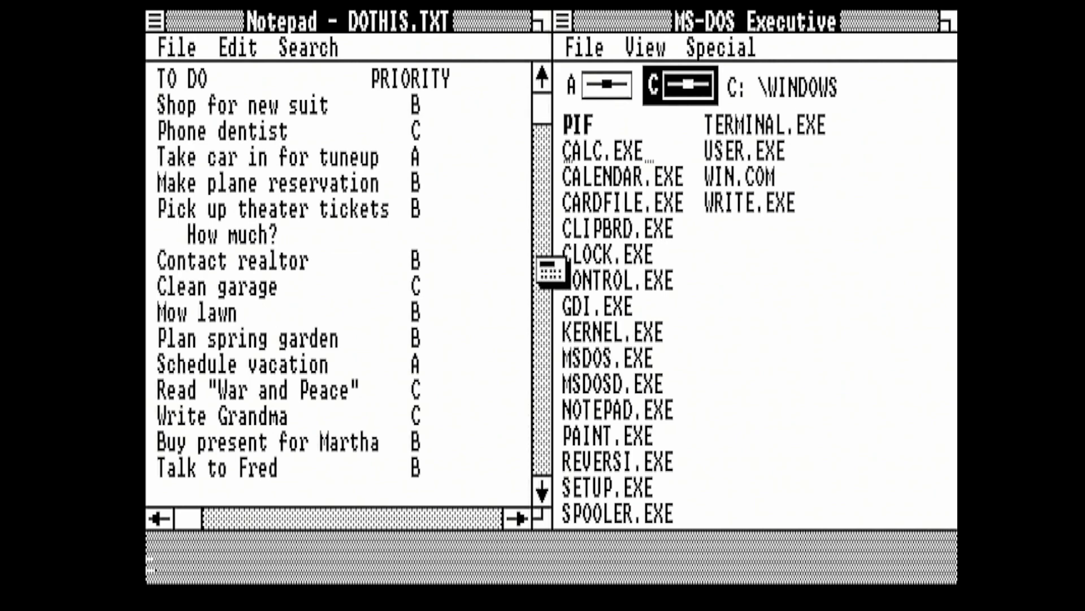
{"action": "key", "text": "Return"}
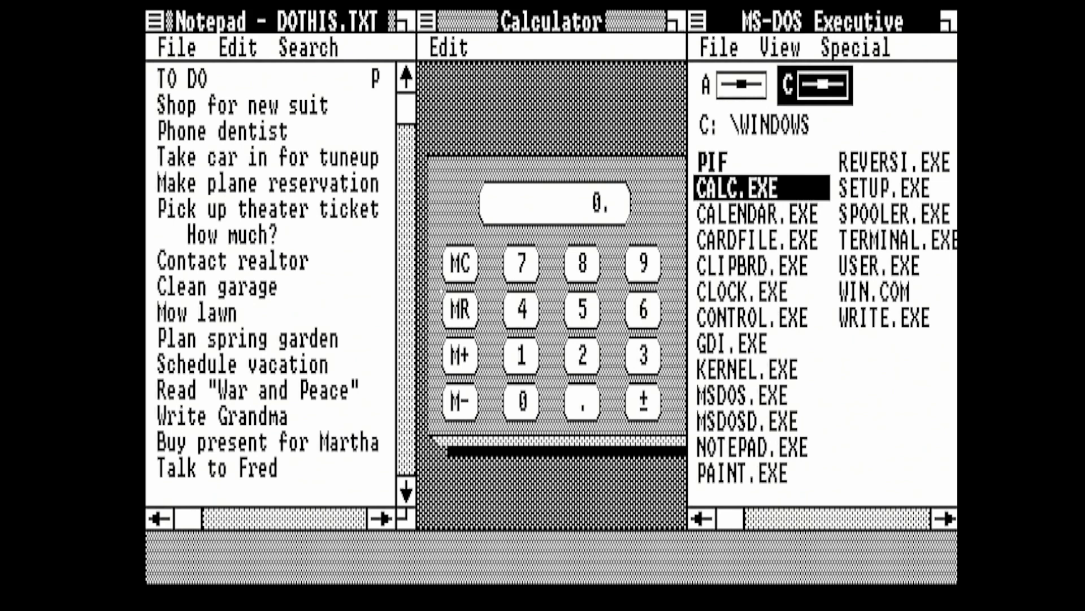
- Place the MS-DOS Executive window below Notepad
{"action": "key", "text": "alt+space"}
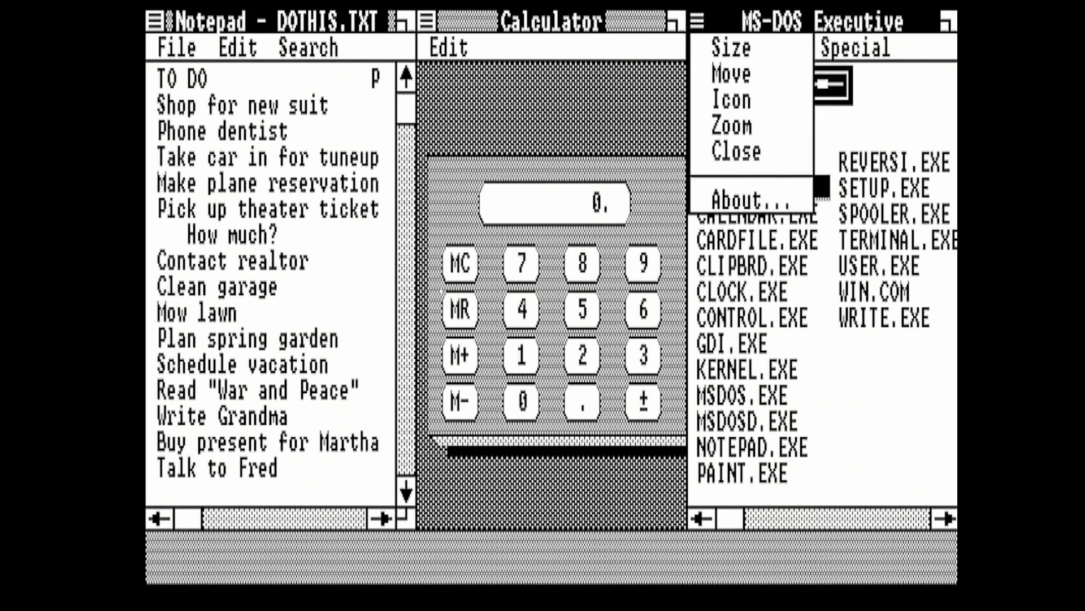
{"action": "key", "text": "Down"}
{"action": "key", "text": "Return"}
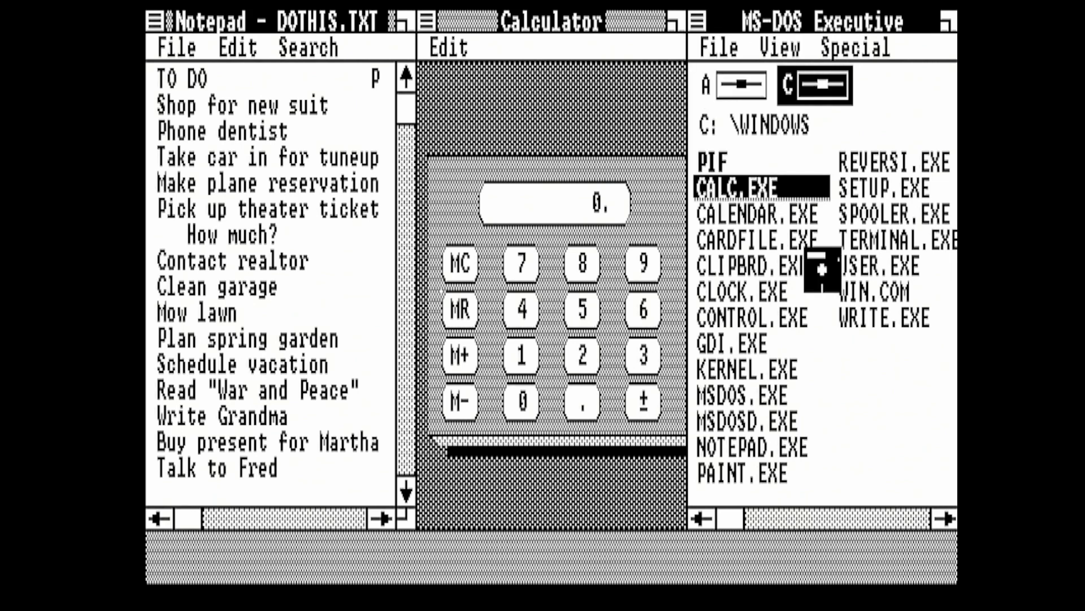
{"action": "key", "text": "Left"}
{"action": "key", "text": "Left"}
{"action": "key", "text": "Left"}
{"action": "key", "text": "Left"}
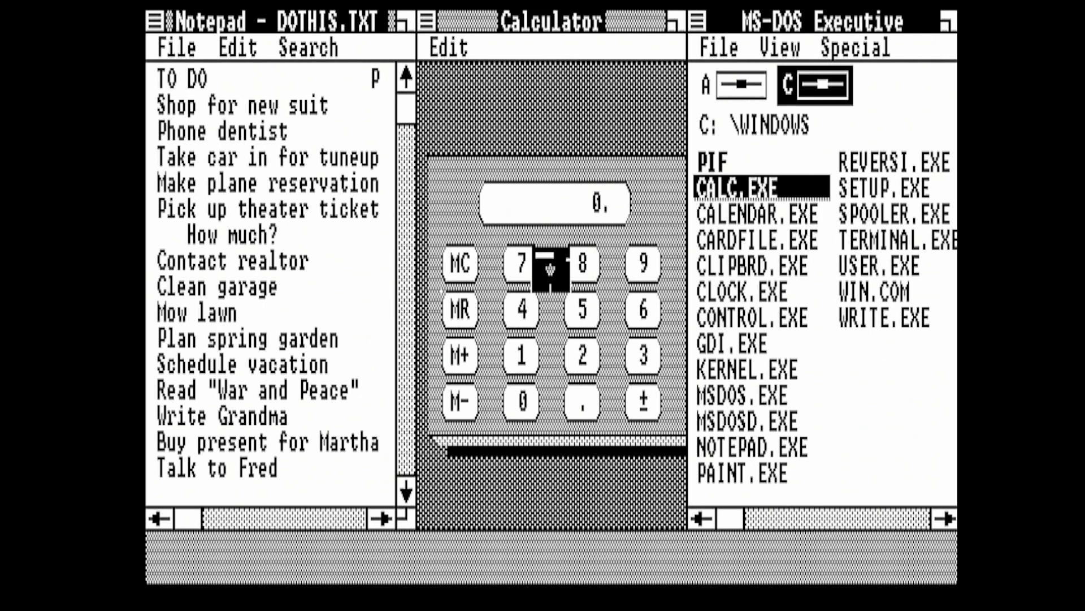
{"action": "key", "text": "Down"}
{"action": "key", "text": "Down"}
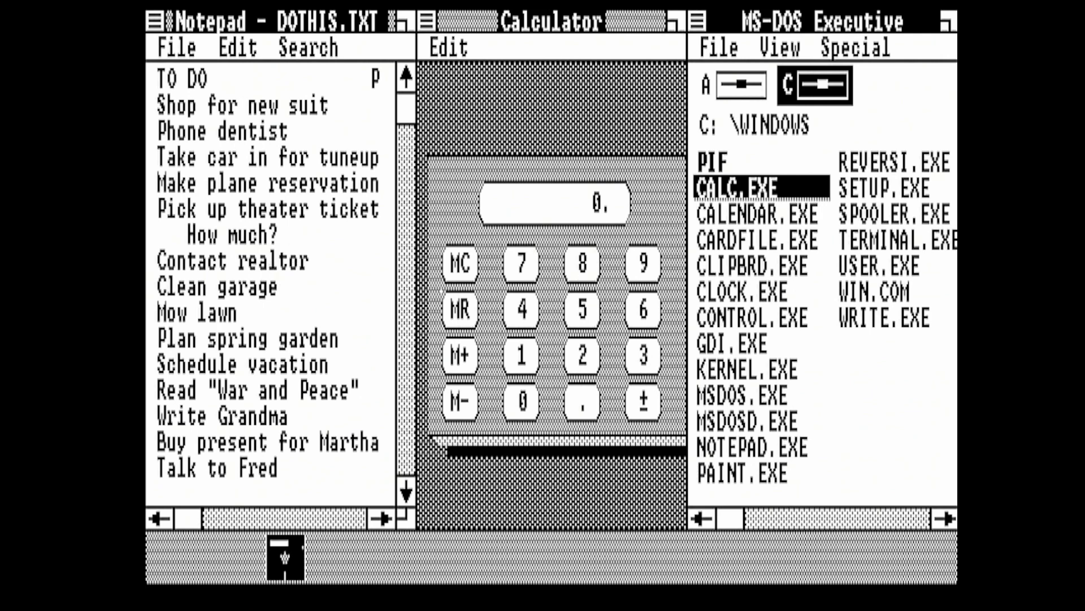
{"action": "key", "text": "Up"}
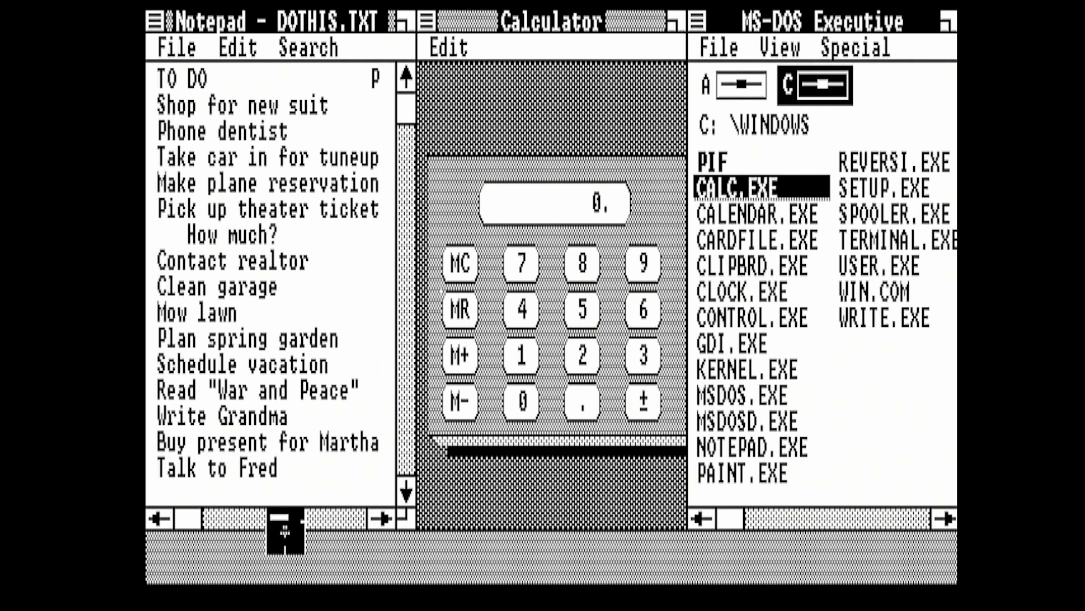
{"action": "key", "text": "Return"}
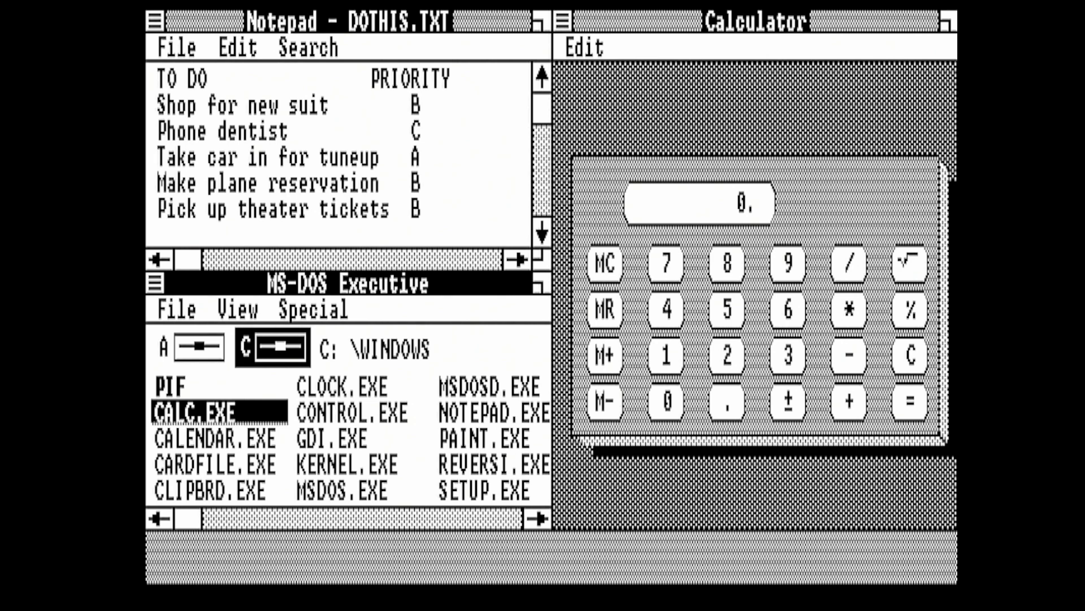
{"action": "key", "text": "alt+Tab"}
{"action": "key", "text": "alt+Tab"}
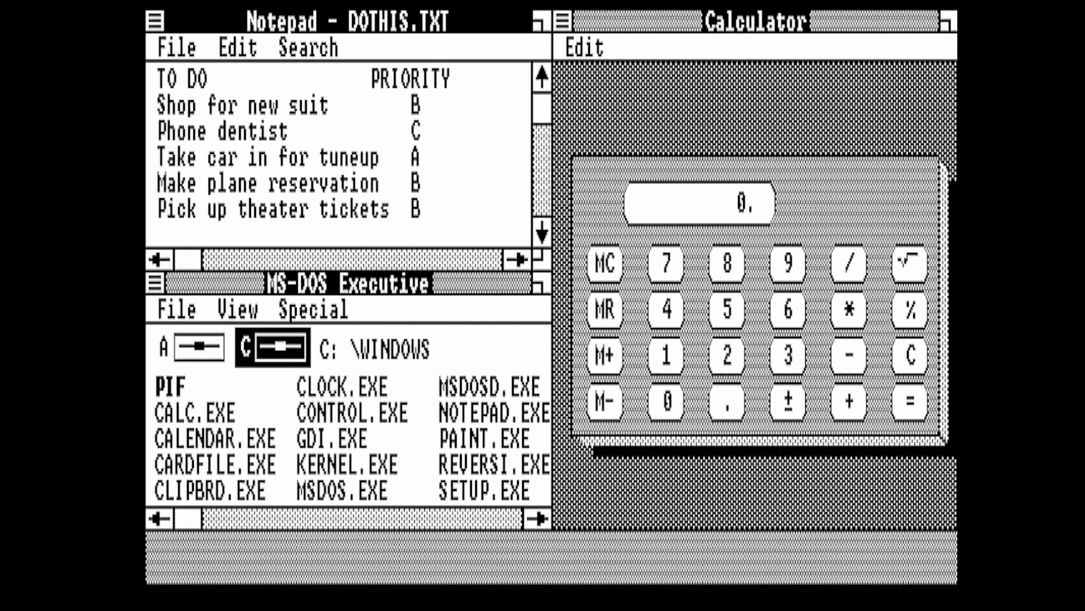
- Widen Notepad by moving its right border rightward, leaving Calculator a narrower strip
{"action": "key", "text": "alt+space"}
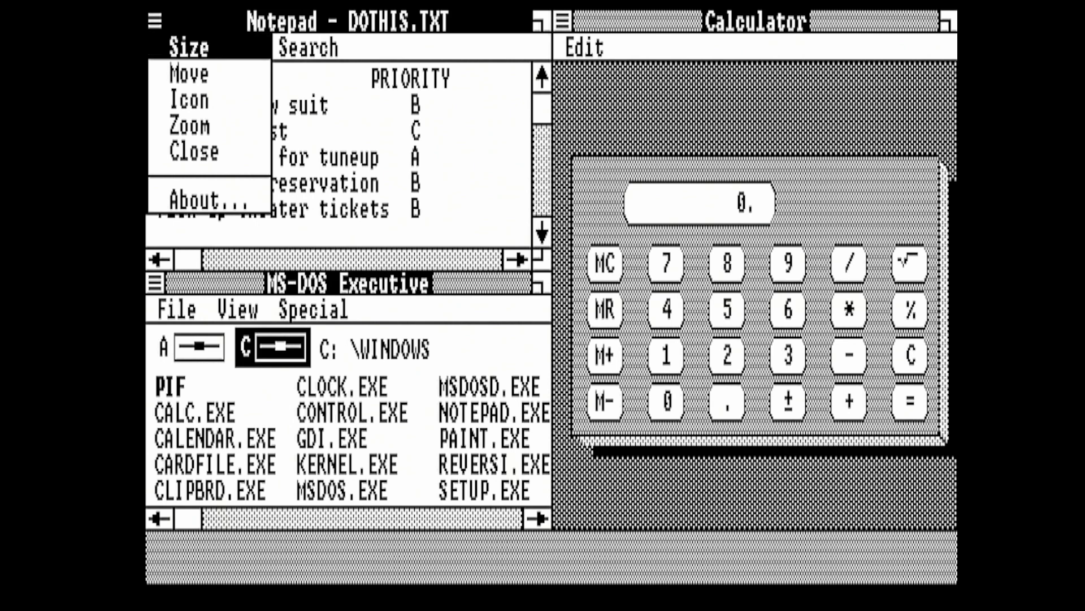
{"action": "key", "text": "Return"}
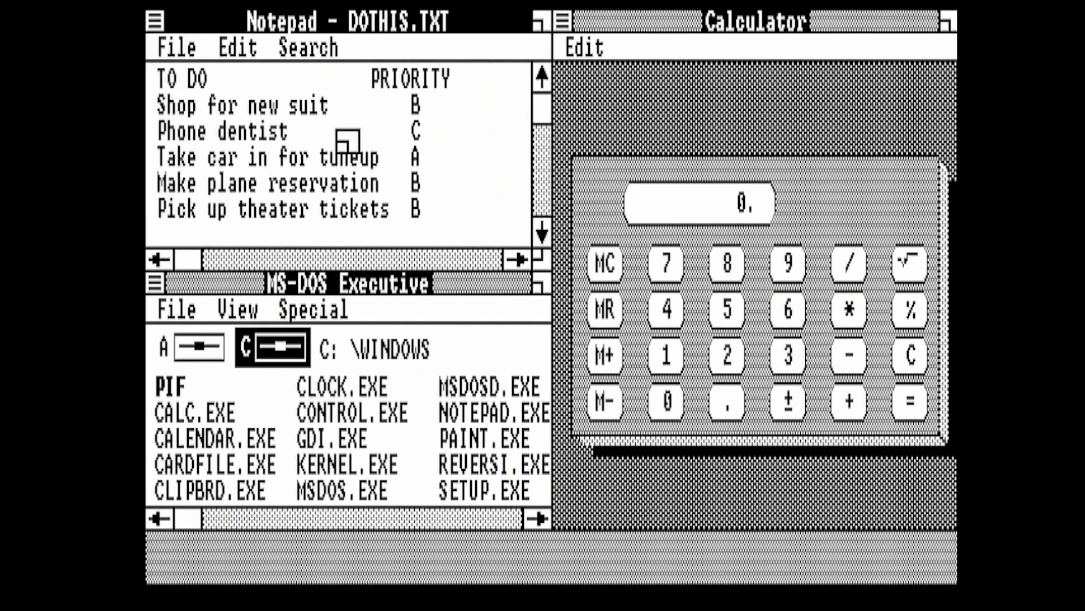
{"action": "key", "text": "Right"}
{"action": "key", "text": "Right"}
{"action": "key", "text": "Right"}
{"action": "key", "text": "Right"}
{"action": "key", "text": "Right"}
{"action": "key", "text": "Right"}
{"action": "key", "text": "Right"}
{"action": "key", "text": "Right"}
{"action": "key", "text": "Right"}
{"action": "key", "text": "Right"}
{"action": "key", "text": "Right"}
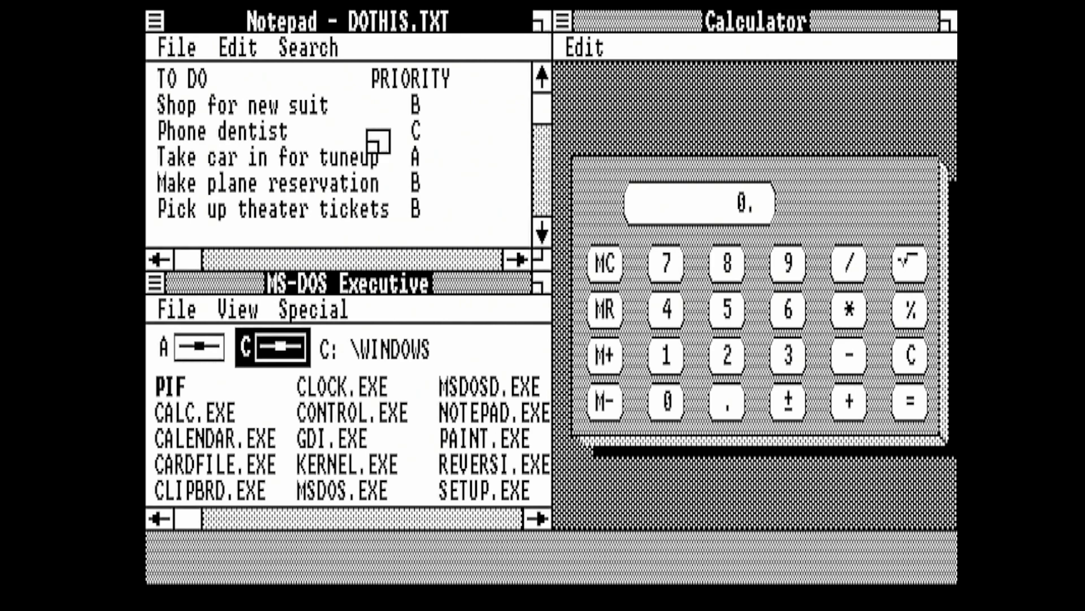
{"action": "key", "text": "Right"}
{"action": "key", "text": "Right"}
{"action": "key", "text": "Right"}
{"action": "key", "text": "Right"}
{"action": "key", "text": "Right"}
{"action": "key", "text": "Right"}
{"action": "key", "text": "Right"}
{"action": "key", "text": "Right"}
{"action": "key", "text": "Right"}
{"action": "key", "text": "Right"}
{"action": "key", "text": "Right"}
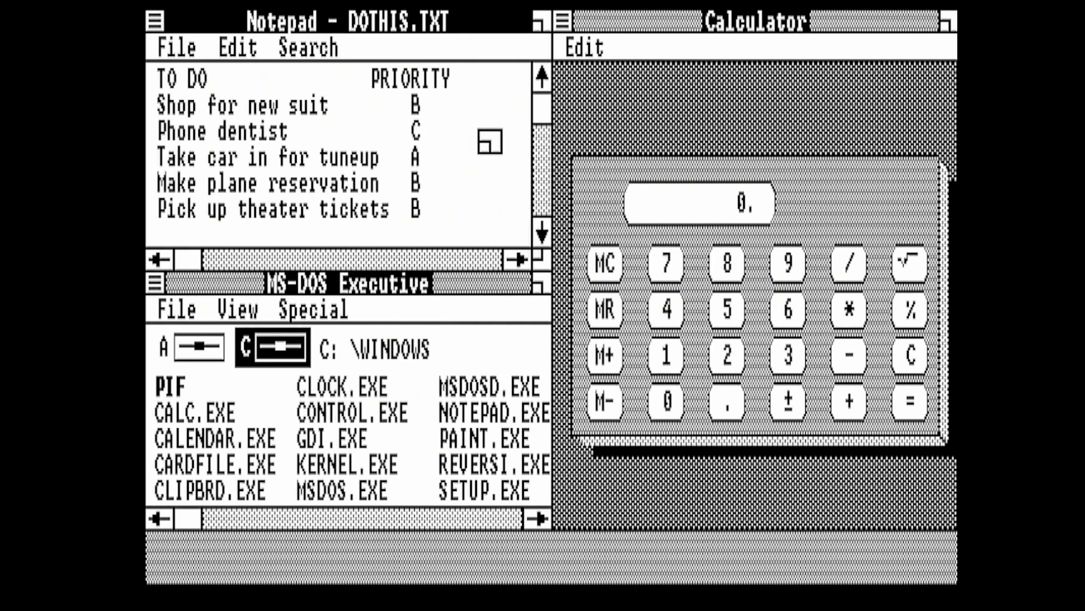
{"action": "key", "text": "Right"}
{"action": "key", "text": "Right"}
{"action": "key", "text": "Right"}
{"action": "key", "text": "Right"}
{"action": "key", "text": "Right"}
{"action": "key", "text": "Right"}
{"action": "key", "text": "Right"}
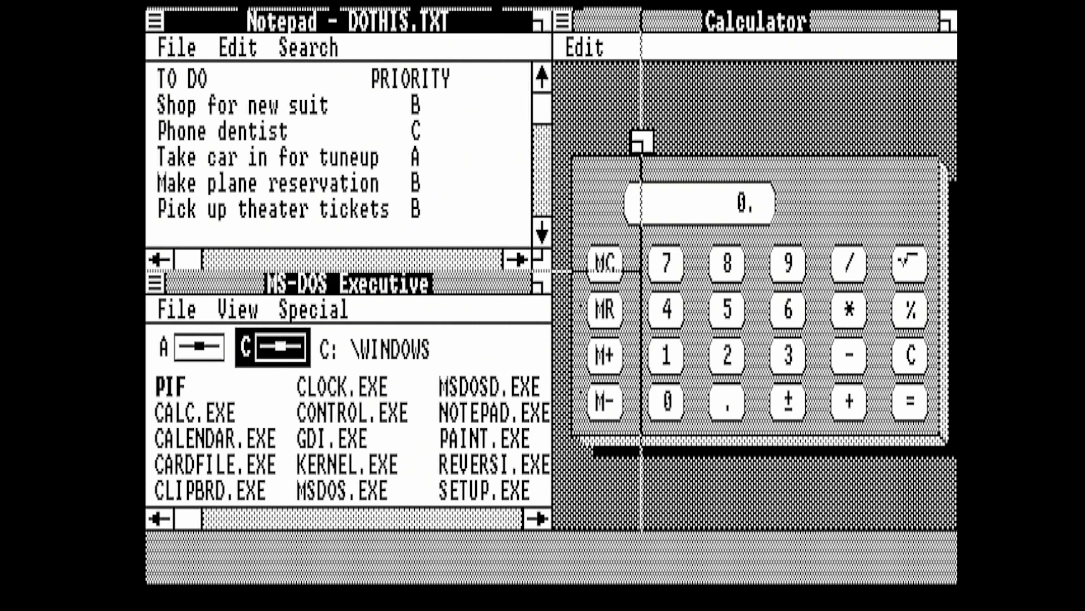
{"action": "key", "text": "Return"}
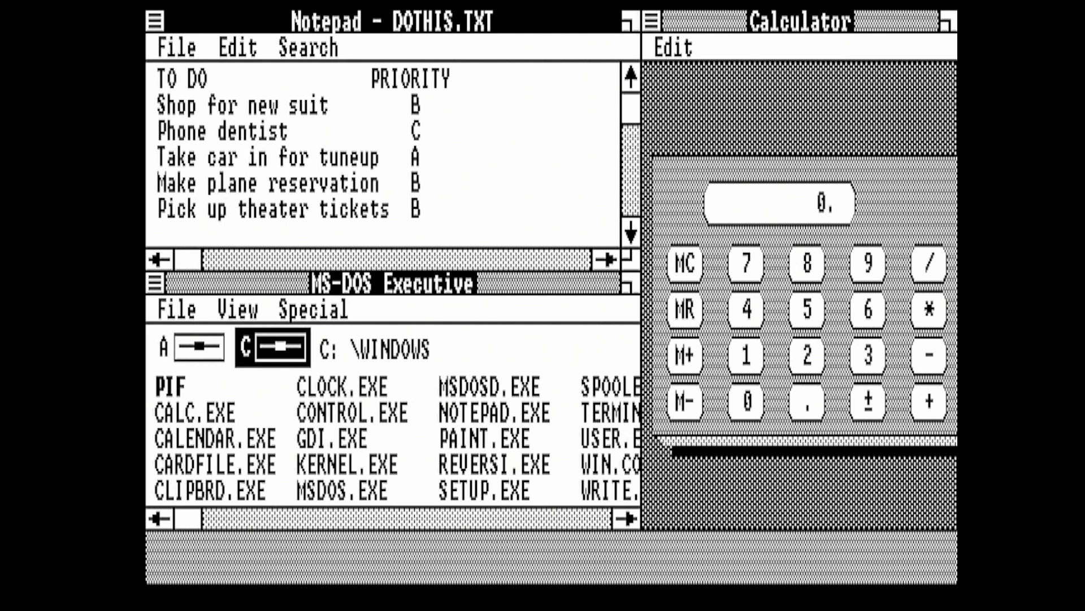
- Compute 16.75*3= in Calculator and copy the 50.25 result
{"action": "key", "text": "alt+Tab"}
{"action": "key", "text": "alt+Tab"}
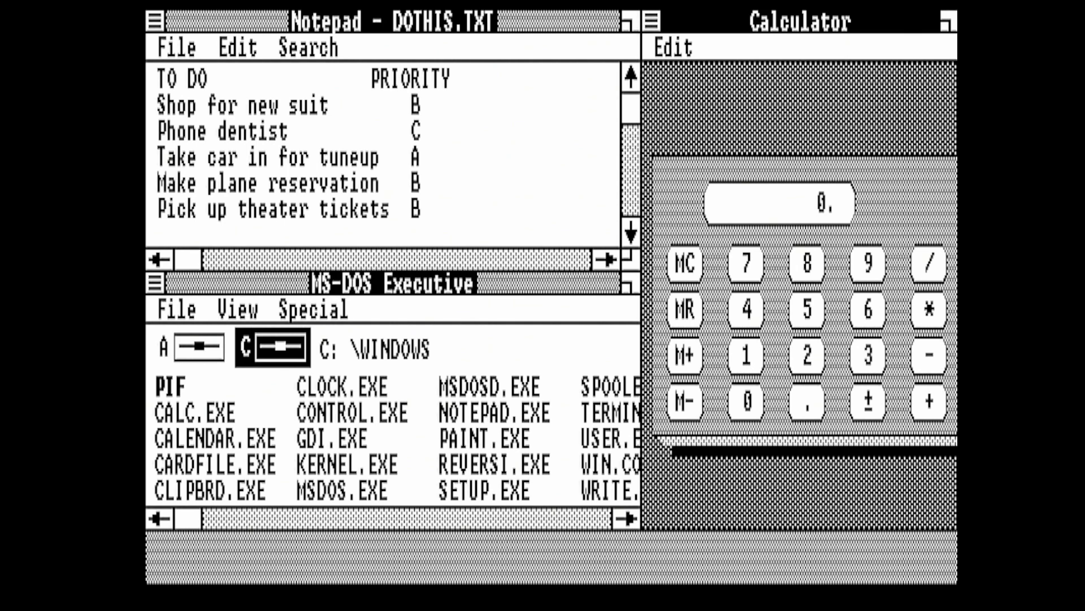
{"action": "type", "text": "16.75"}
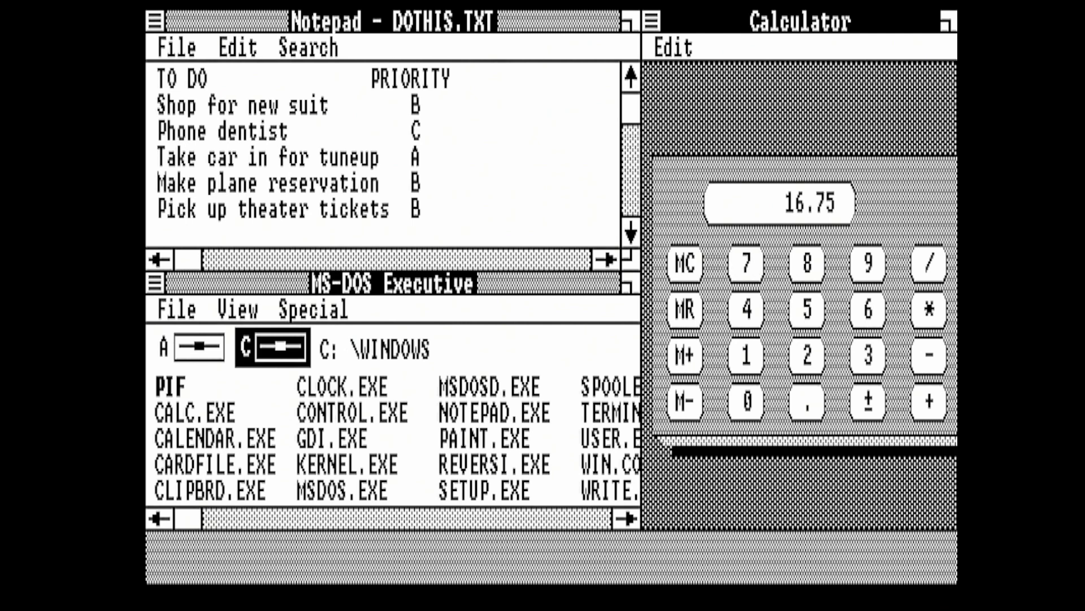
{"action": "type", "text": "*3="}
{"action": "key", "text": "alt+e"}
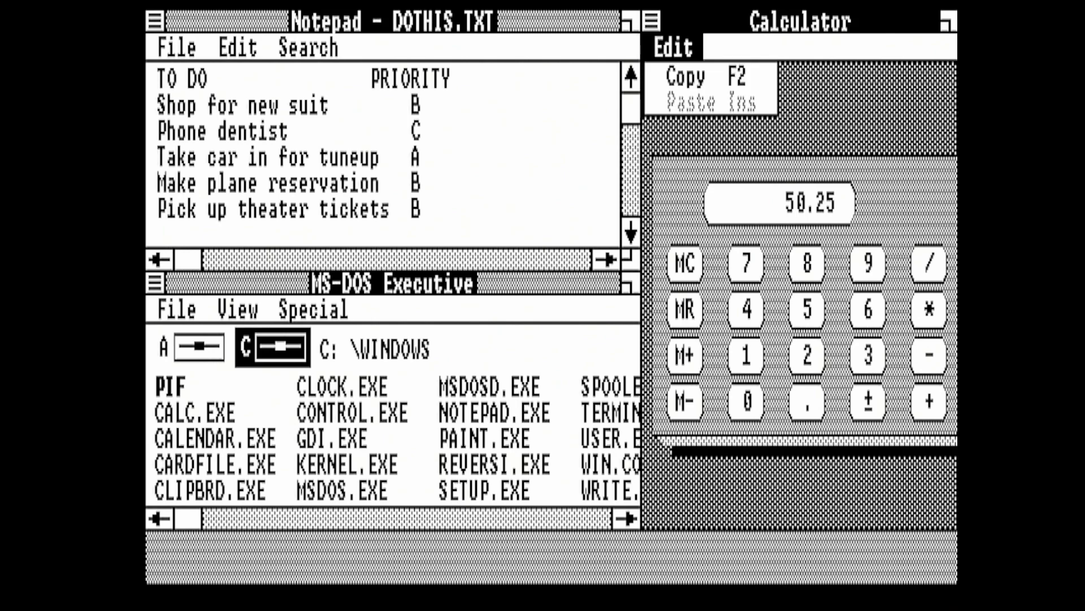
{"action": "key", "text": "Down"}
{"action": "key", "text": "Return"}
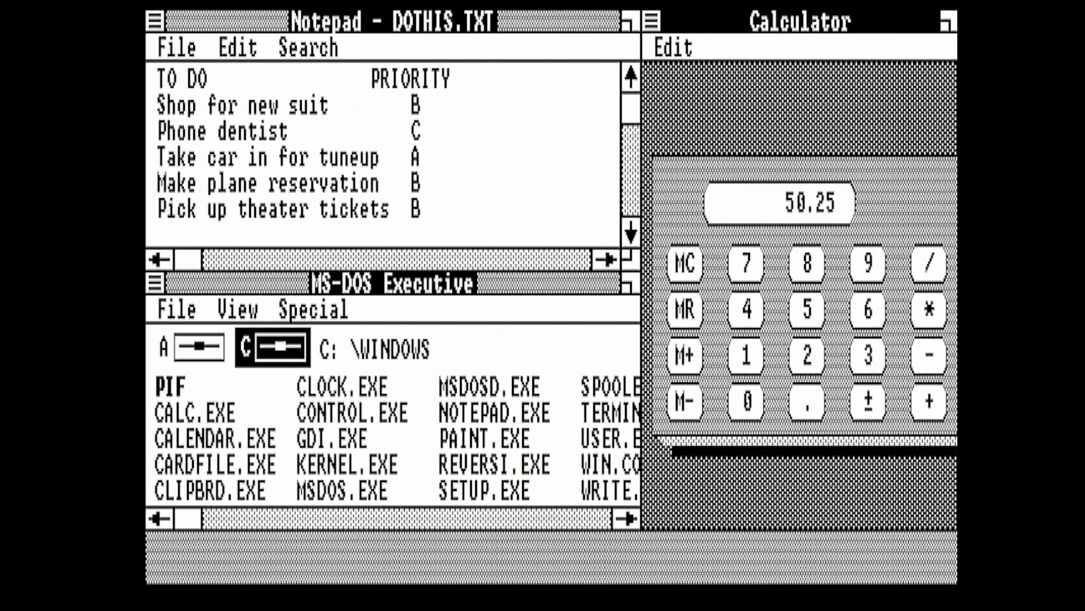
- Shrink the Calculator to an icon
{"action": "key", "text": "alt+space"}
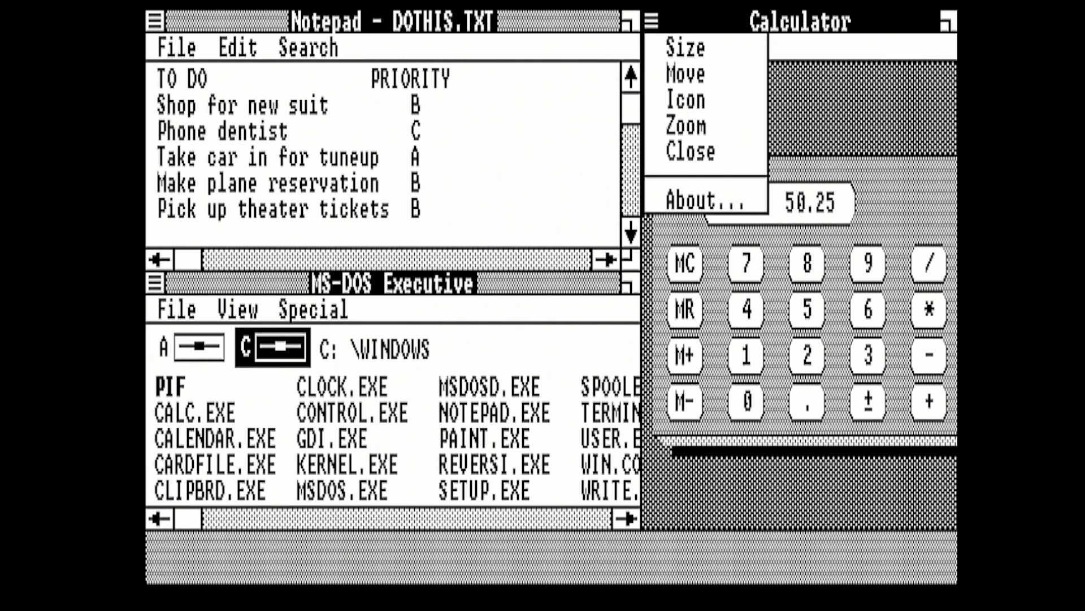
{"action": "key", "text": "Down"}
{"action": "key", "text": "Down"}
{"action": "key", "text": "Down"}
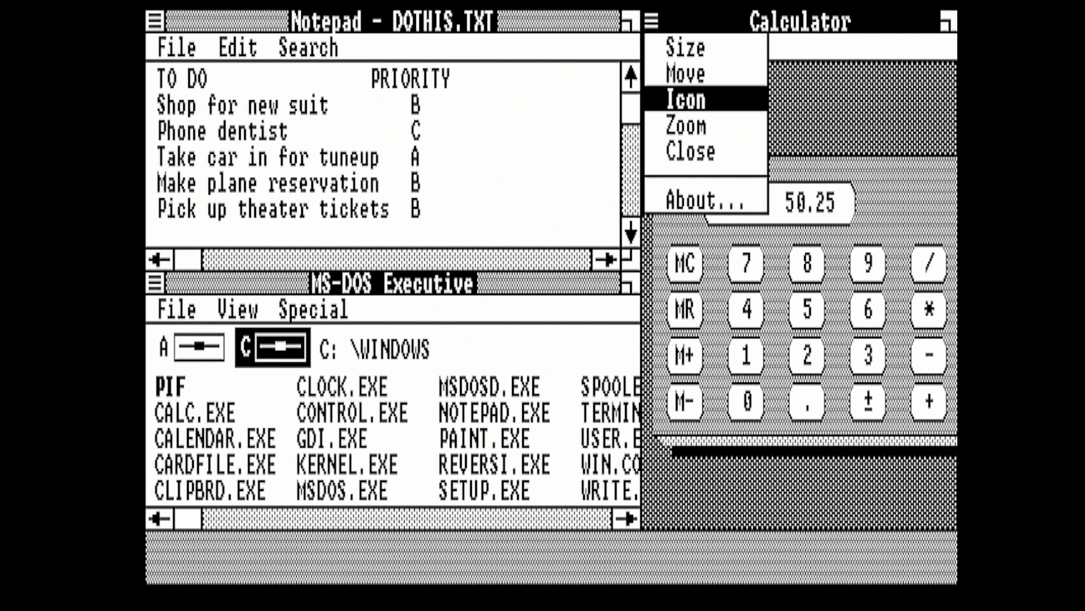
{"action": "key", "text": "Return"}
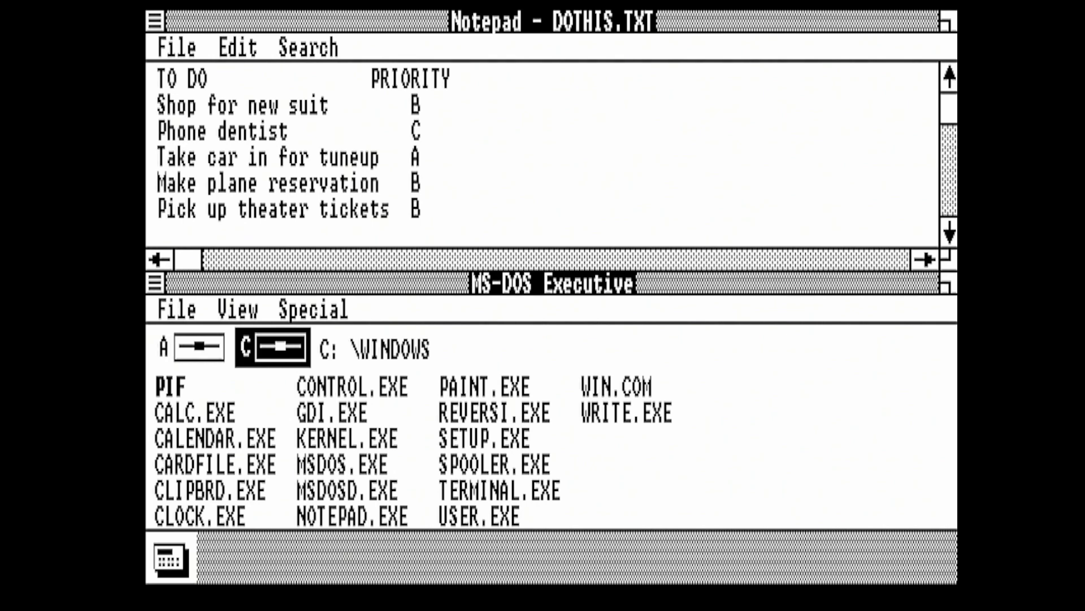
- Paste 50.25 at the end of the 'How much?' line in the to-do list
{"action": "key", "text": "alt+Tab"}
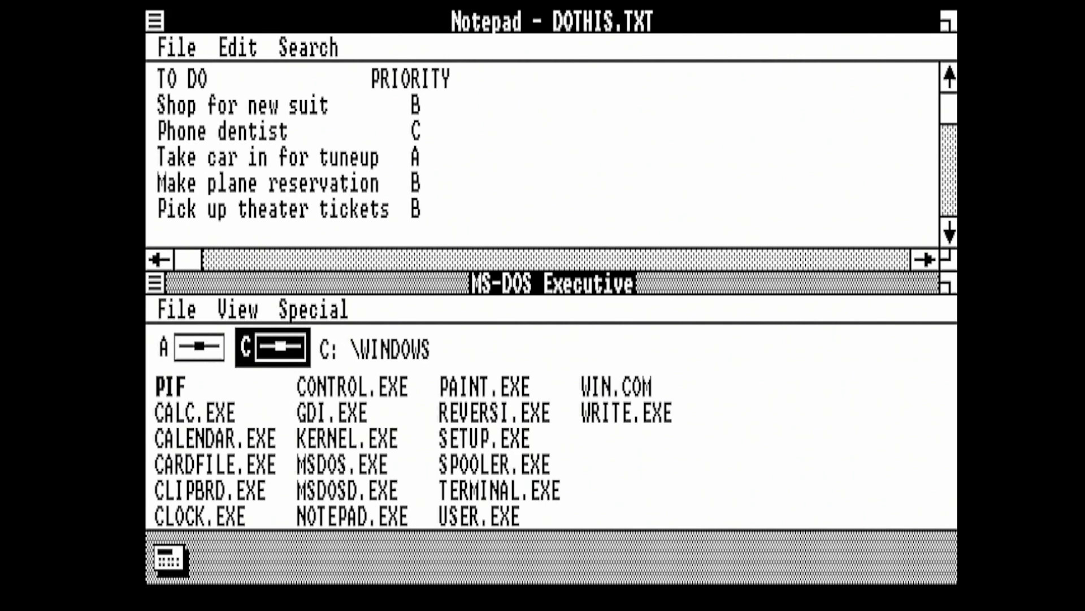
{"action": "key", "text": "Page_Down"}
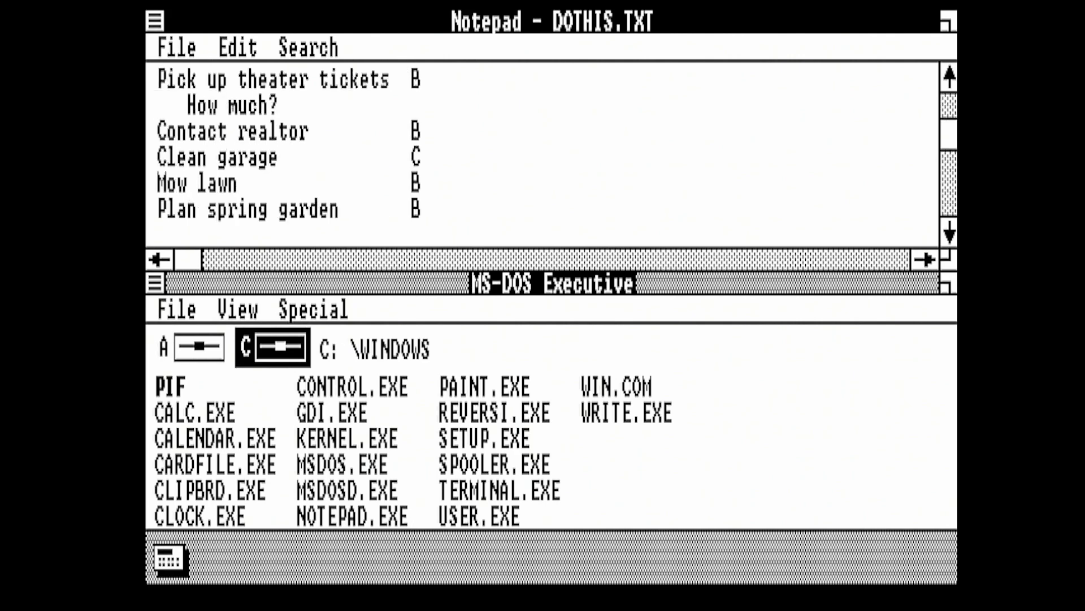
{"action": "key", "text": "Right"}
{"action": "key", "text": "Right"}
{"action": "key", "text": "Right"}
{"action": "key", "text": "Right"}
{"action": "key", "text": "Right"}
{"action": "key", "text": "Right"}
{"action": "key", "text": "Right"}
{"action": "key", "text": "Right"}
{"action": "key", "text": "Right"}
{"action": "key", "text": "Right"}
{"action": "key", "text": "Left"}
{"action": "key", "text": "alt+e"}
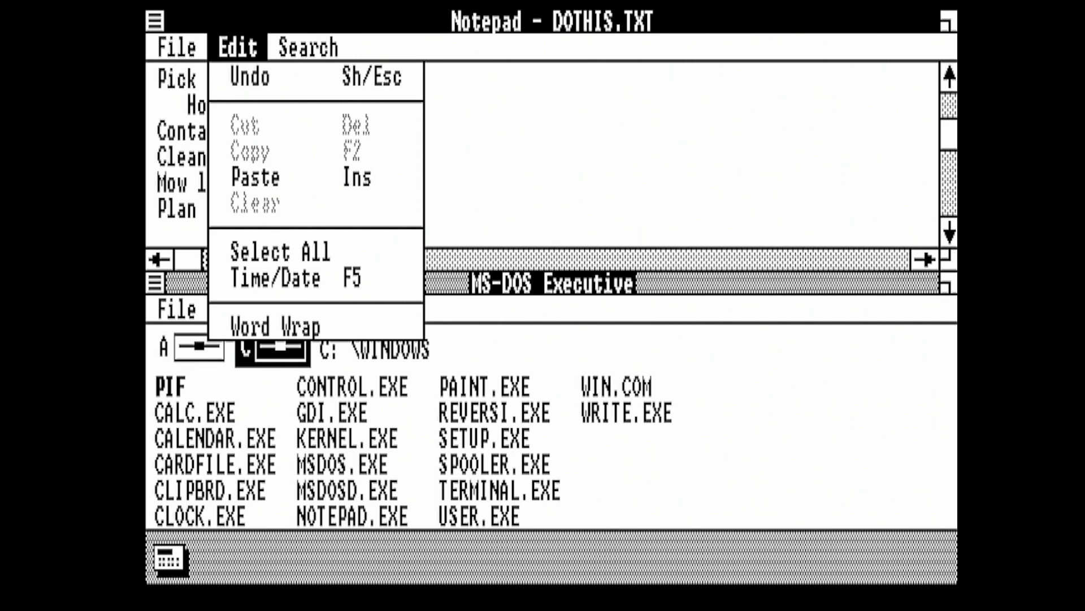
{"action": "key", "text": "Down"}
{"action": "key", "text": "Down"}
{"action": "key", "text": "Down"}
{"action": "key", "text": "Down"}
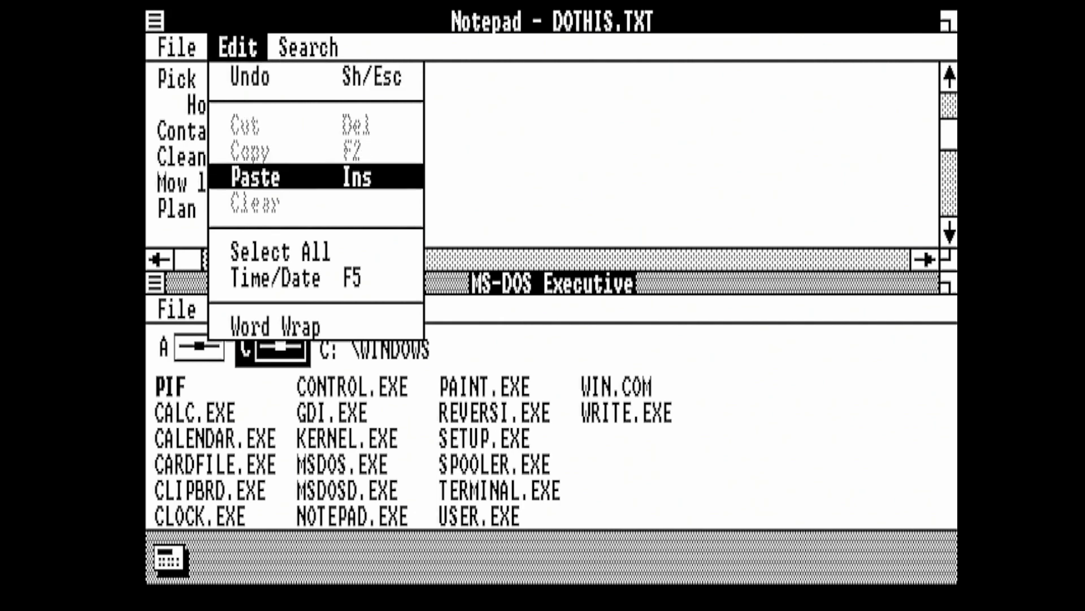
{"action": "key", "text": "Return"}
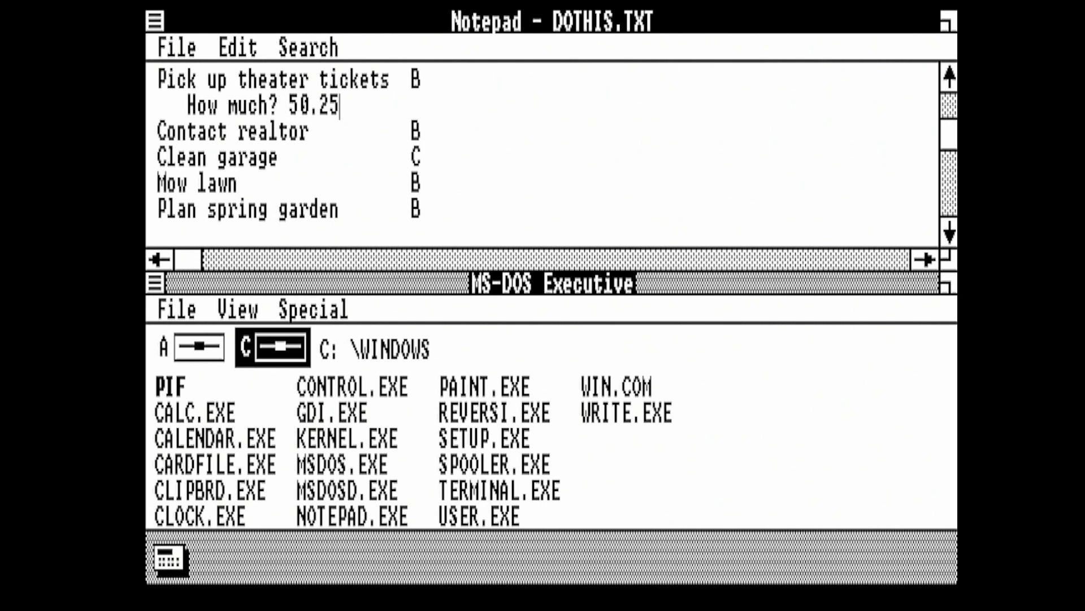
- Zoom Notepad to fill the screen, showing the full to-do list
{"action": "key", "text": "alt+space"}
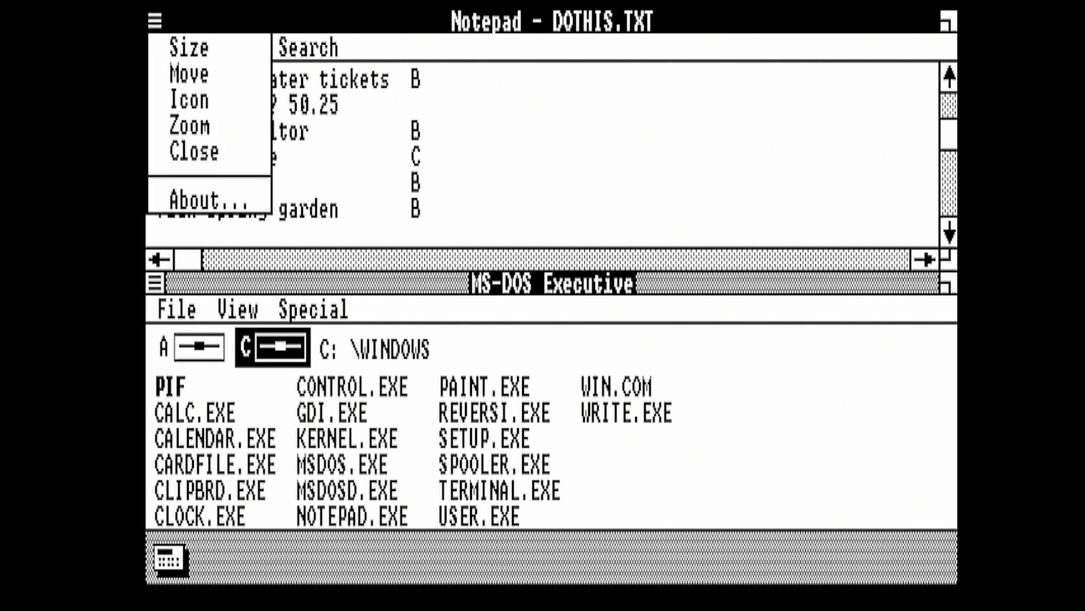
{"action": "key", "text": "Down"}
{"action": "key", "text": "Down"}
{"action": "key", "text": "Down"}
{"action": "key", "text": "Down"}
{"action": "key", "text": "Return"}
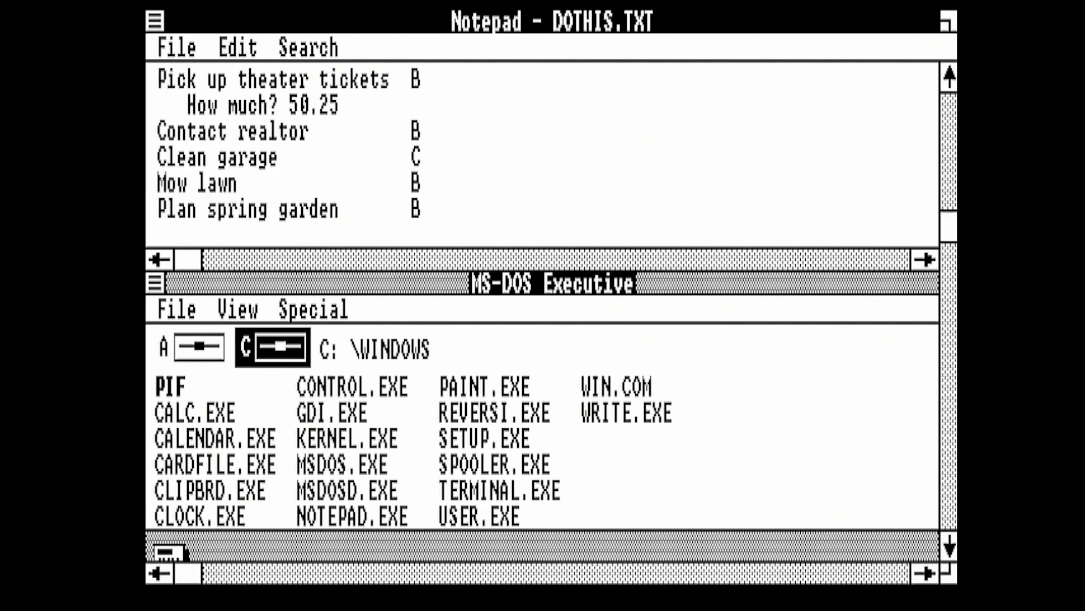
{"action": "key", "text": "Up"}
{"action": "key", "text": "Up"}
{"action": "key", "text": "Up"}
{"action": "key", "text": "Up"}
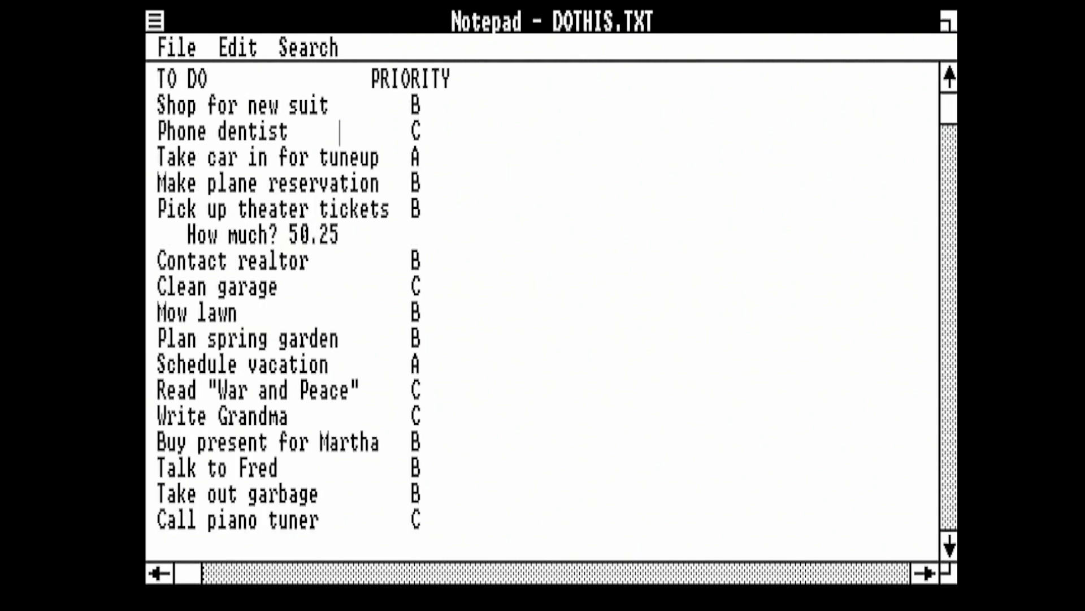
- Save the to-do list under the new name MYLIST.TXT
{"action": "key", "text": "alt+f"}
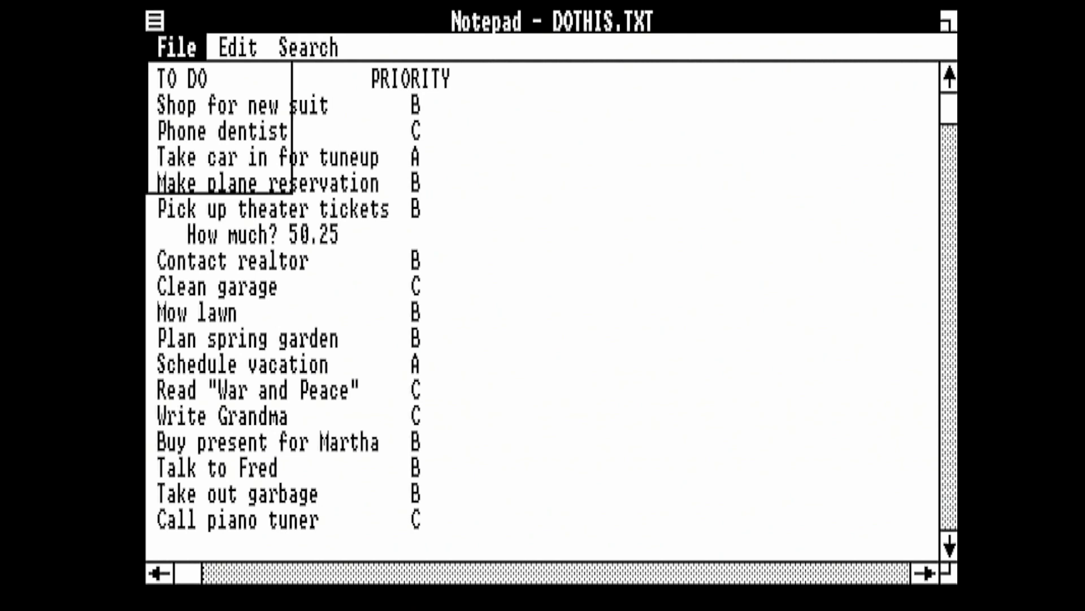
{"action": "key", "text": "Down"}
{"action": "key", "text": "Down"}
{"action": "key", "text": "Down"}
{"action": "key", "text": "Down"}
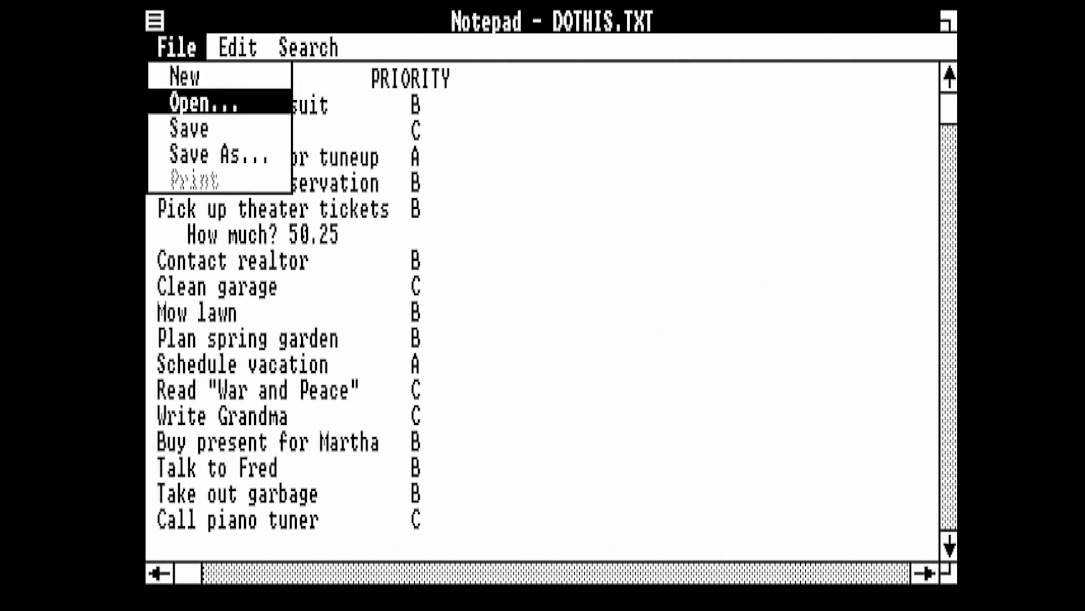
{"action": "key", "text": "Return"}
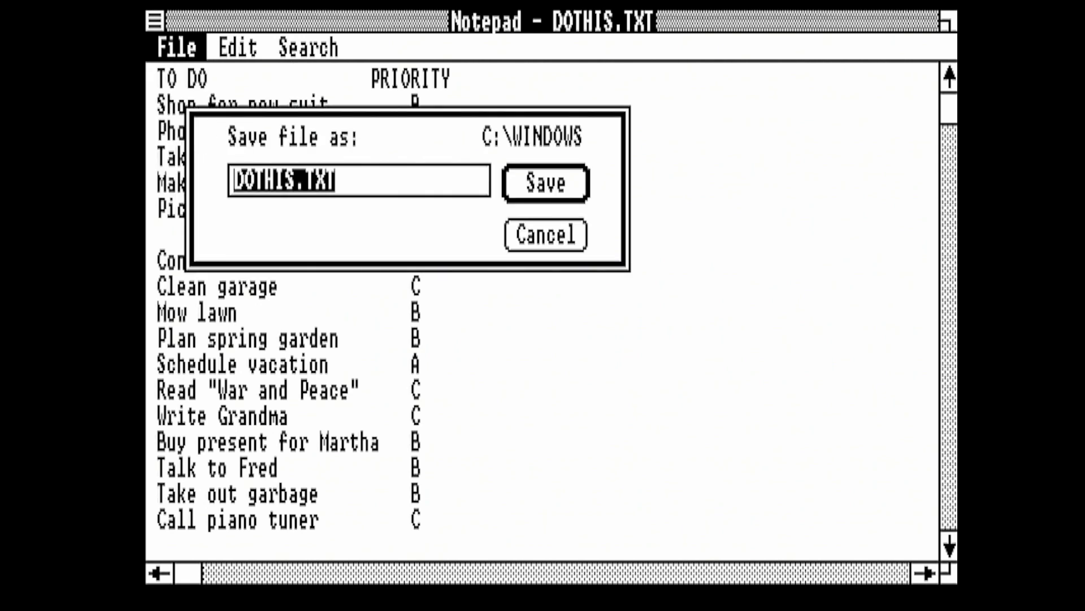
{"action": "type", "text": "MYLIST"}
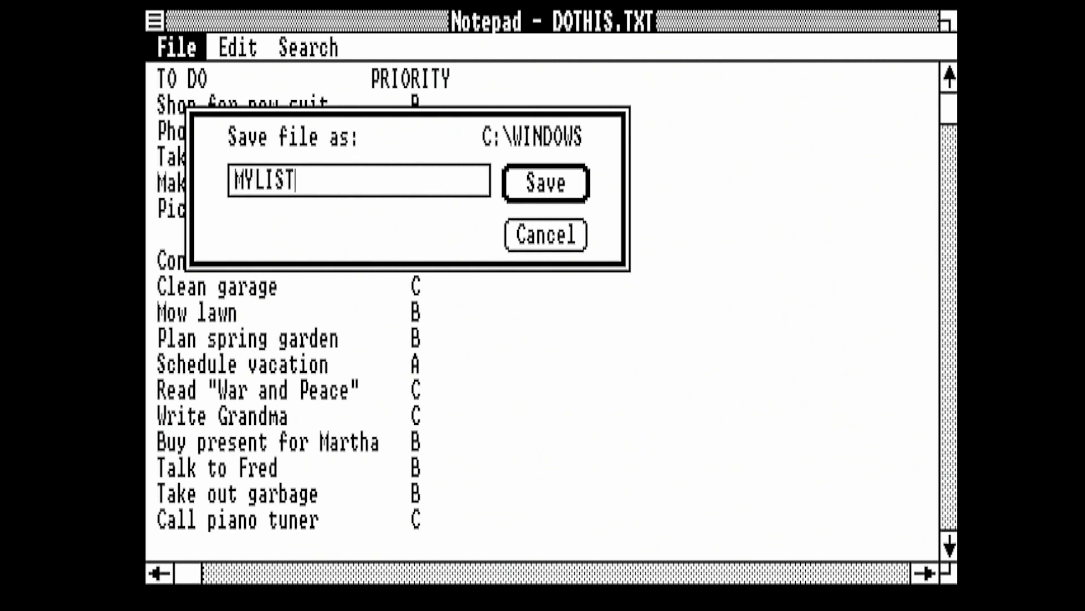
{"action": "type", "text": ".TXT"}
{"action": "key", "text": "Tab"}
{"action": "key", "text": "Return"}
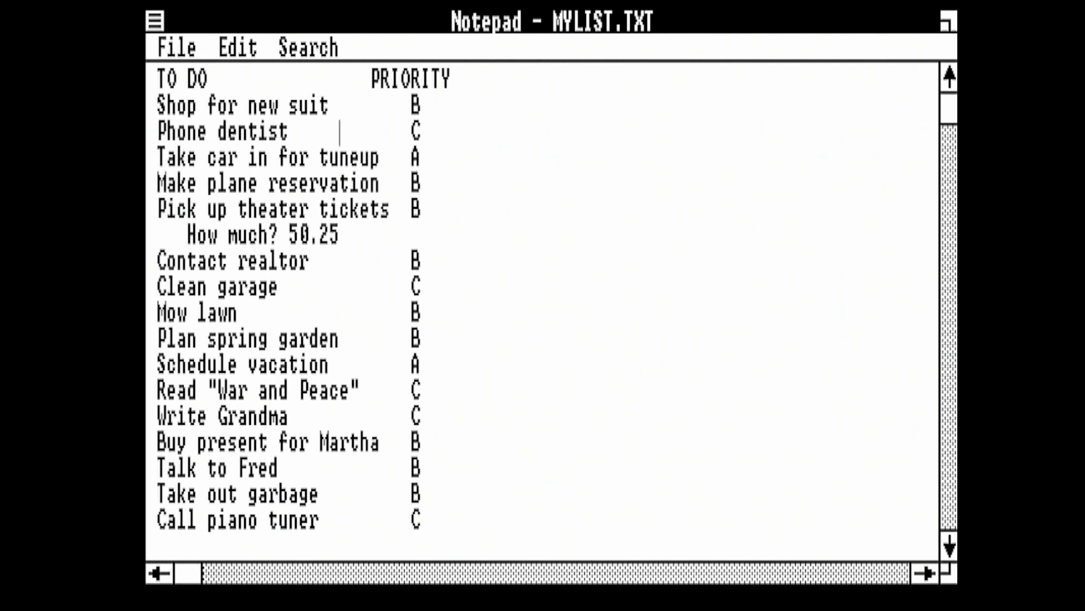
- Close the Notepad window
{"action": "key", "text": "alt+space"}
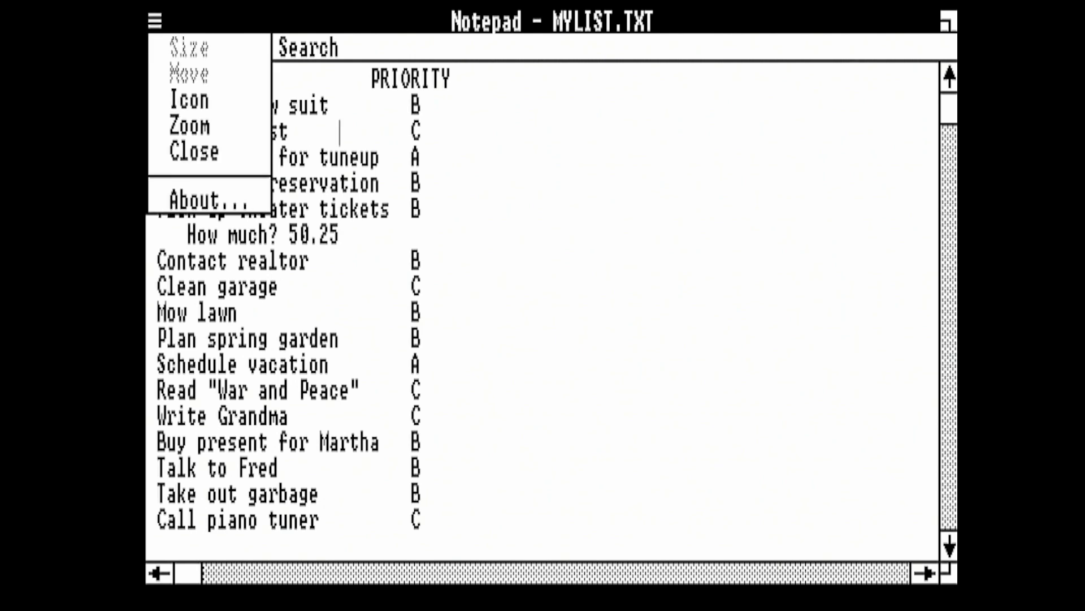
{"action": "key", "text": "c"}
{"action": "key", "text": "Return"}
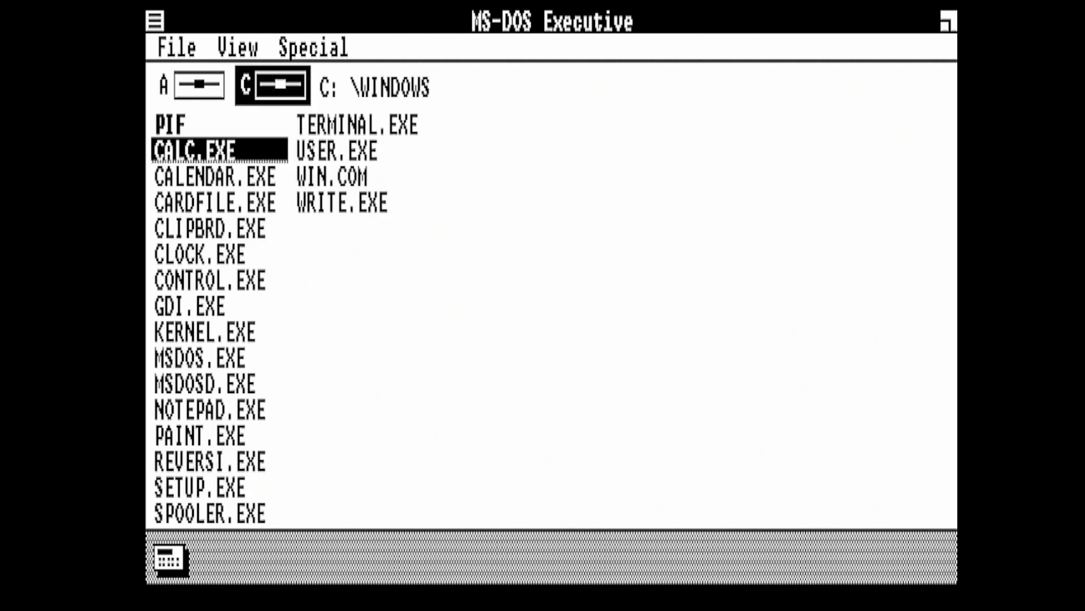
- Request ending the Windows session from the MS-DOS Executive's Special menu
{"action": "key", "text": "alt+s"}
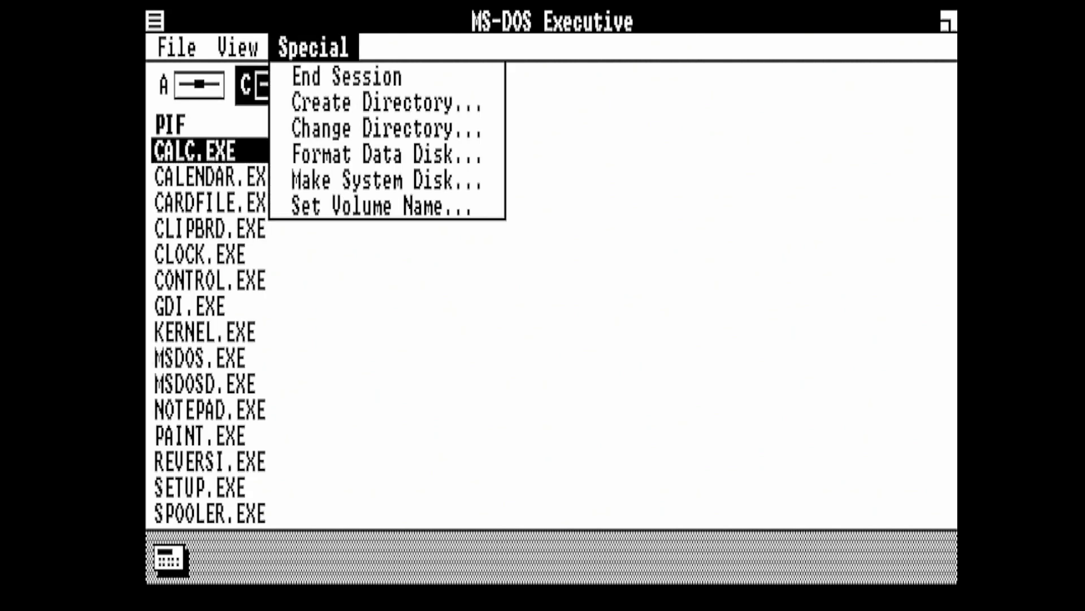
{"action": "key", "text": "Down"}
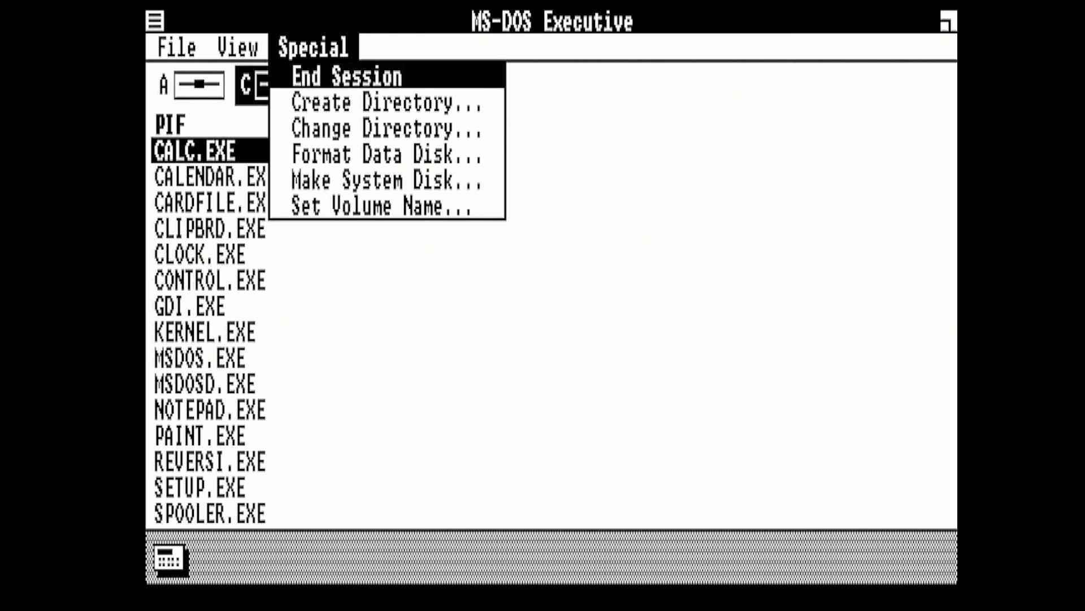
{"action": "key", "text": "Return"}
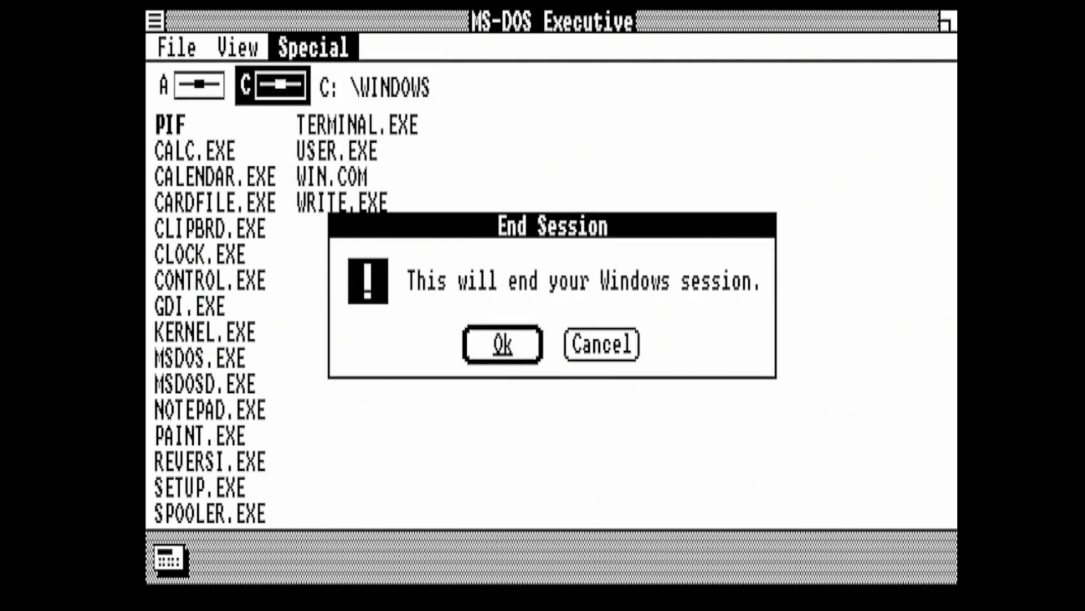